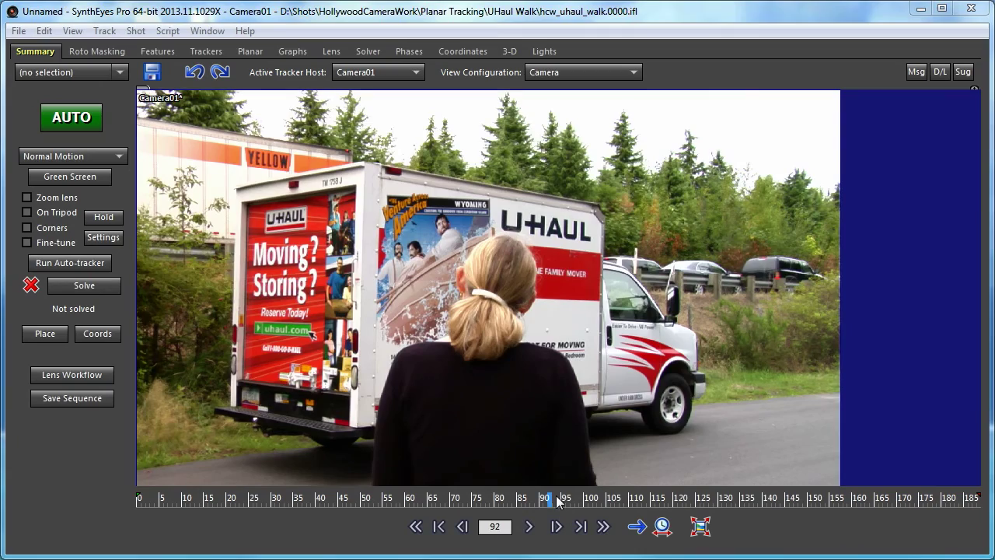
Step: Scrub through the shot to review how the walking woman passes in front of the truck
{"action": "mouse_move", "coordinate": [557, 501]}
{"action": "left_mouse_down"}
{"action": "mouse_move", "coordinate": [714, 503]}
{"action": "mouse_move", "coordinate": [714, 513]}
{"action": "mouse_move", "coordinate": [238, 503]}
{"action": "mouse_move", "coordinate": [427, 533]}
{"action": "left_mouse_up"}
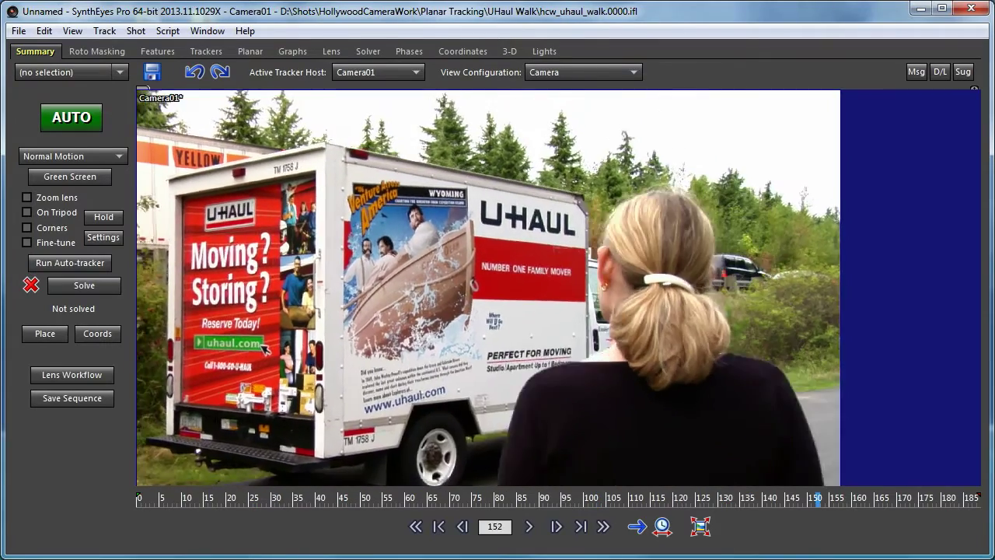
{"action": "mouse_move", "coordinate": [818, 557]}
{"action": "left_mouse_down"}
{"action": "mouse_move", "coordinate": [230, 549]}
{"action": "mouse_move", "coordinate": [899, 555]}
{"action": "mouse_move", "coordinate": [358, 556]}
{"action": "left_mouse_up"}
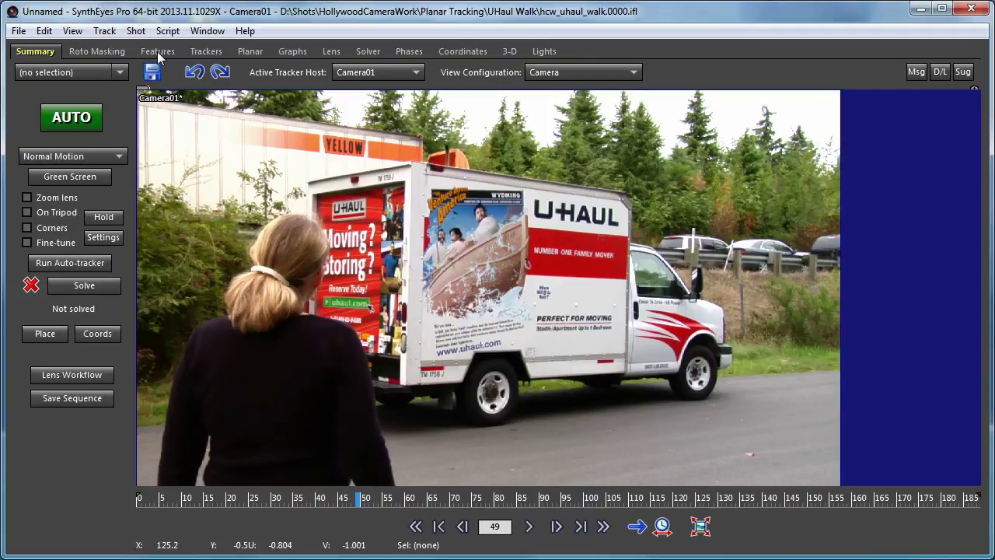
{"action": "left_click", "coordinate": [105, 53]}
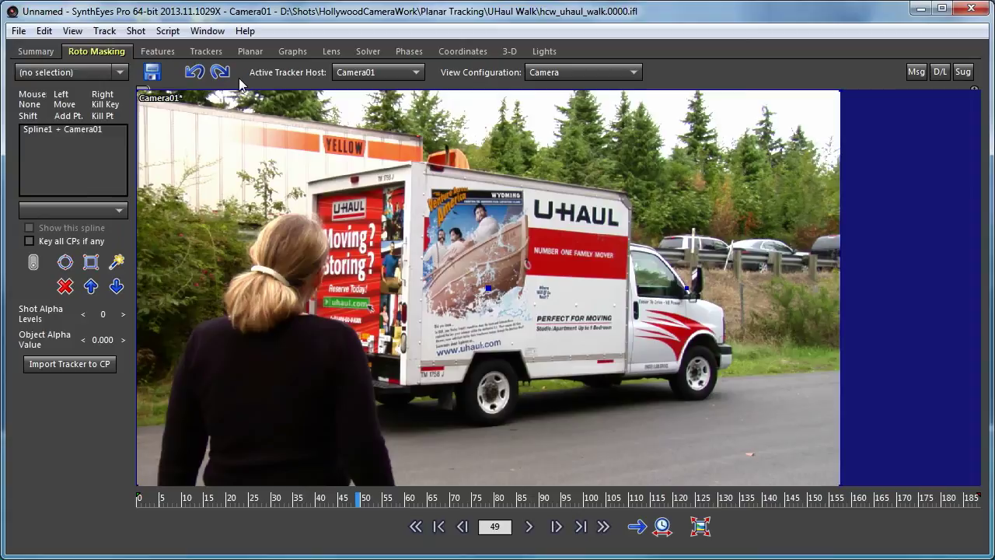
Step: Place a tracker on the woman's white hair clip at frame 49, enlarge its pattern and search areas, and track it forward to frame 188
{"action": "left_click", "coordinate": [207, 53]}
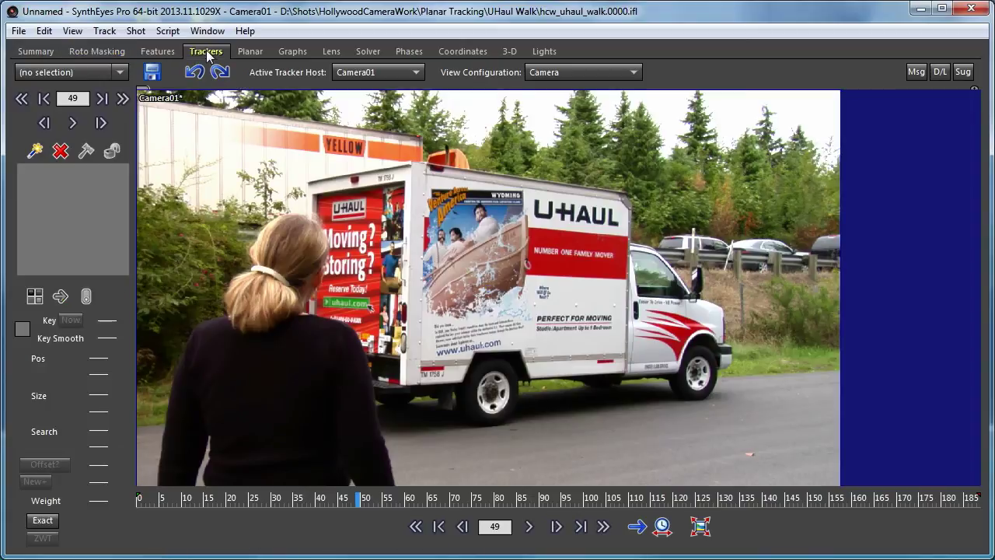
{"action": "left_click", "coordinate": [34, 151]}
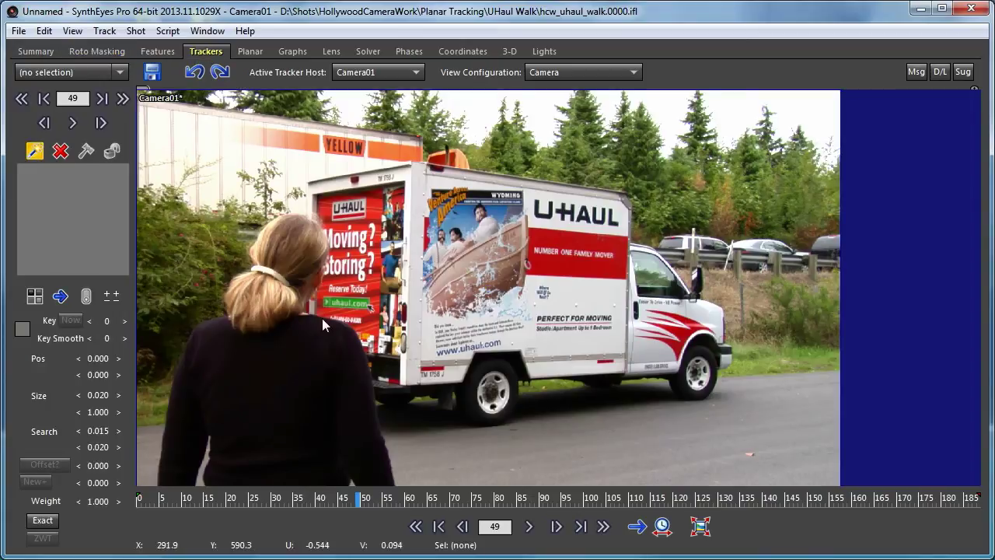
{"action": "left_click", "coordinate": [268, 274]}
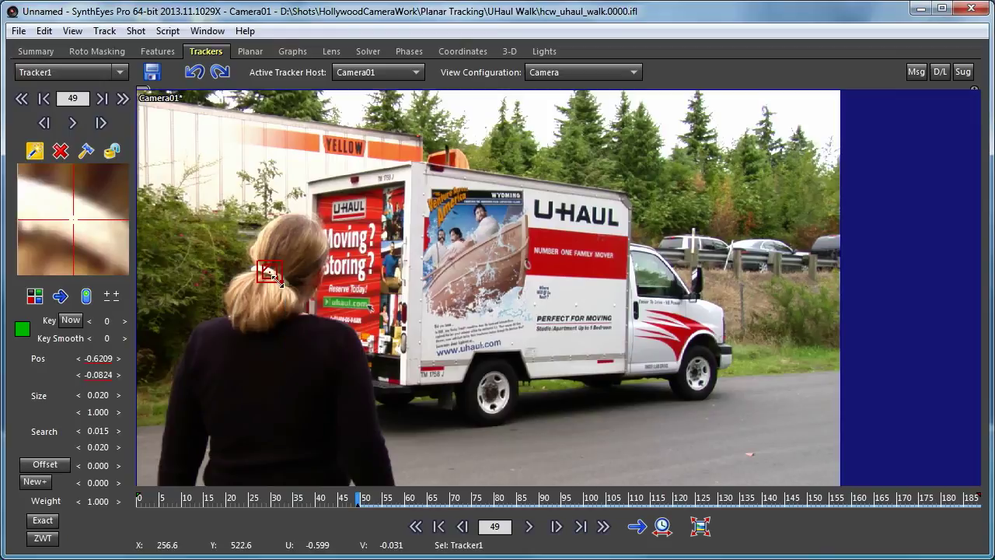
{"action": "left_click_drag", "start_coordinate": [268, 274], "coordinate": [336, 337]}
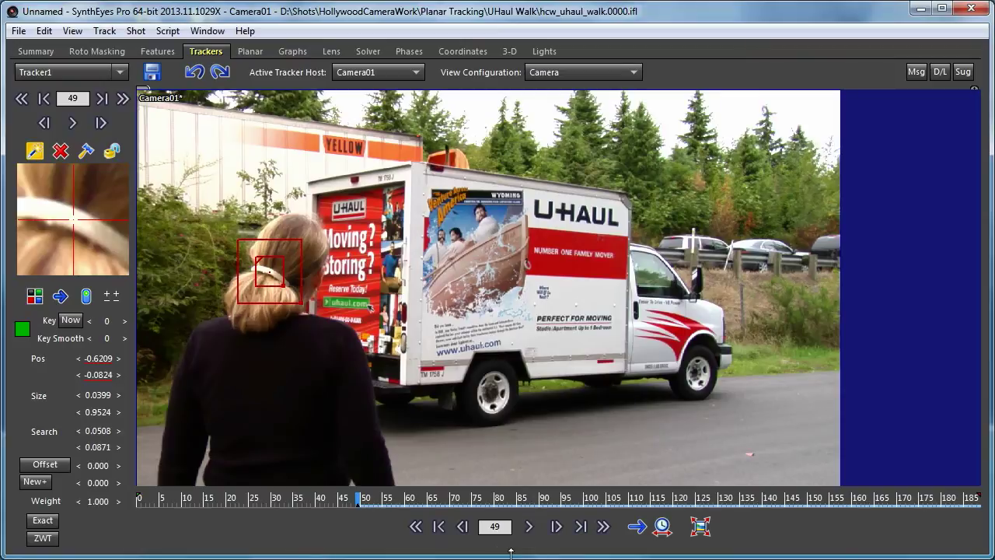
{"action": "left_click", "coordinate": [529, 527]}
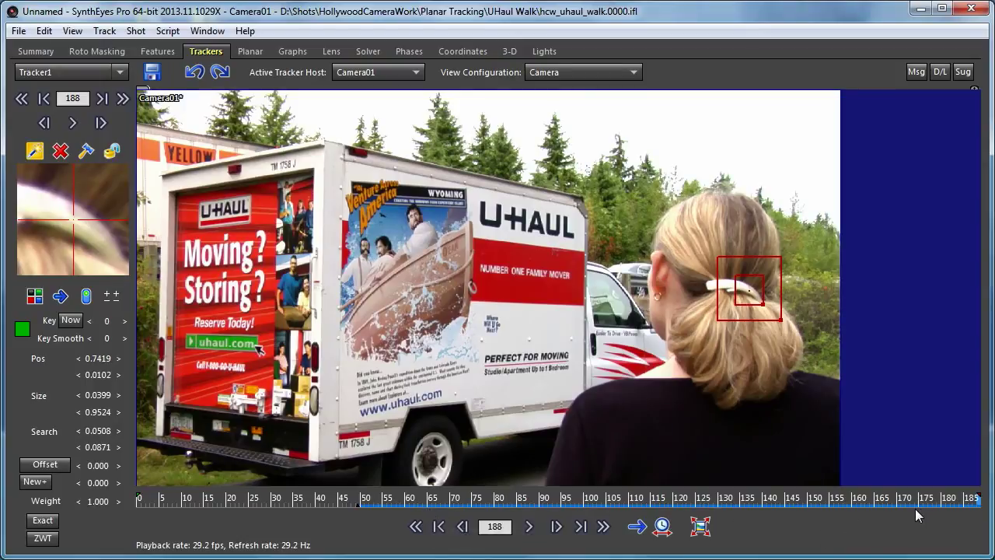
Step: At frame 56, start a new roto spline in front of the others with its origin centred on the hair clip tracker
{"action": "left_click", "coordinate": [96, 52]}
{"action": "left_click_drag", "start_coordinate": [320, 500], "coordinate": [387, 535]}
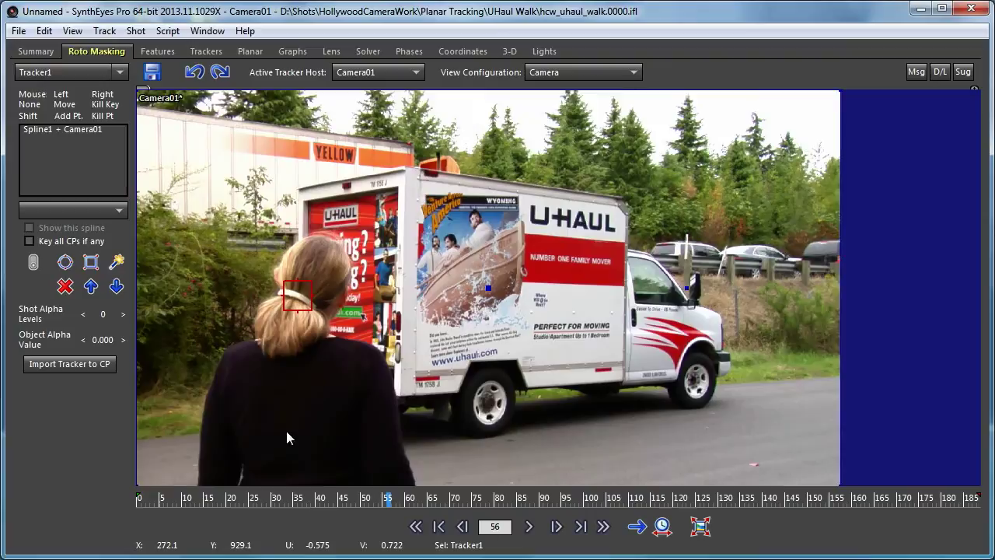
{"action": "middle_click_drag", "start_coordinate": [285, 428], "coordinate": [329, 379]}
{"action": "scroll", "coordinate": [291, 377], "scroll_direction": "up", "scroll_amount": 2}
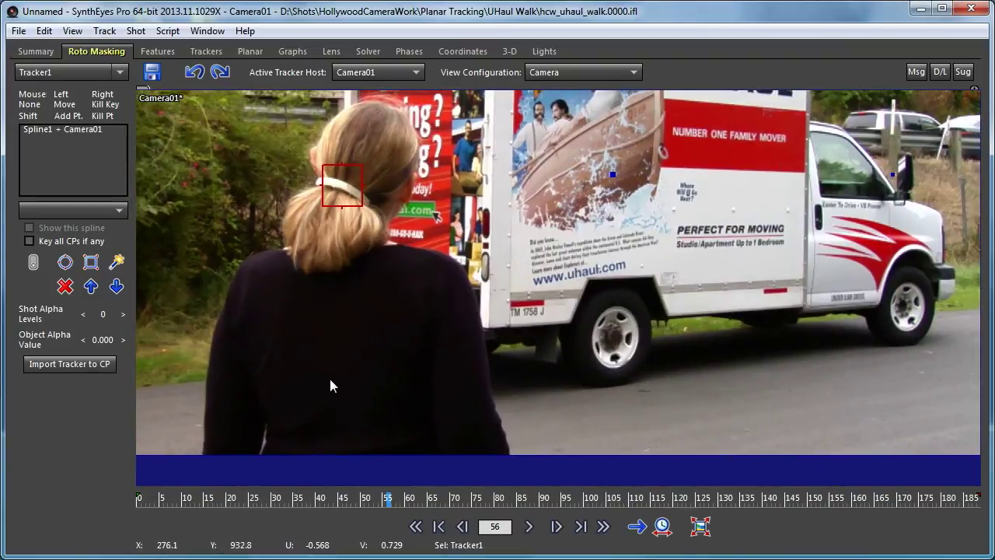
{"action": "left_click", "coordinate": [115, 264]}
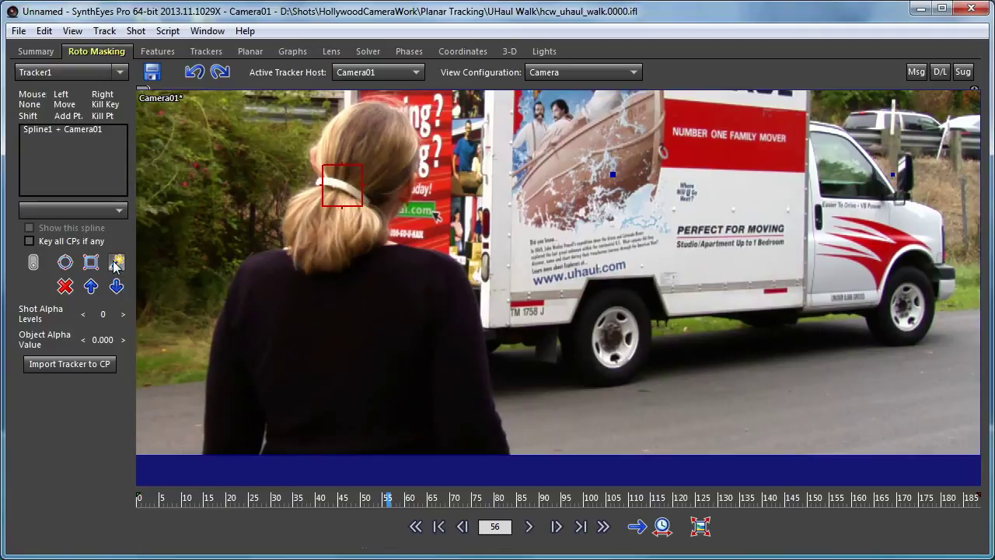
{"action": "left_click", "coordinate": [342, 185]}
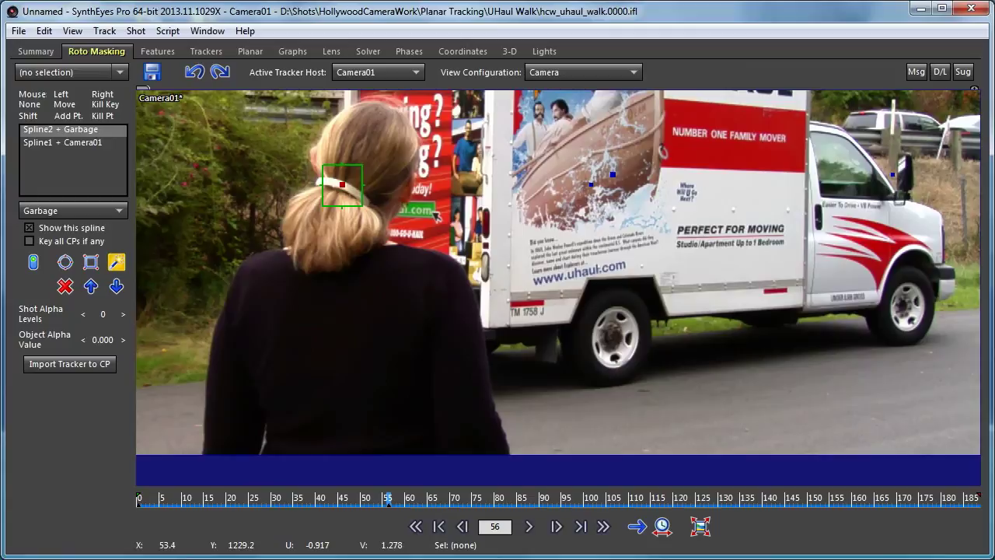
Step: Draw the spline from below the woman's left arm along the frame's lower edge, then up her right arm, shoulder and neck to the head
{"action": "left_click", "coordinate": [195, 461]}
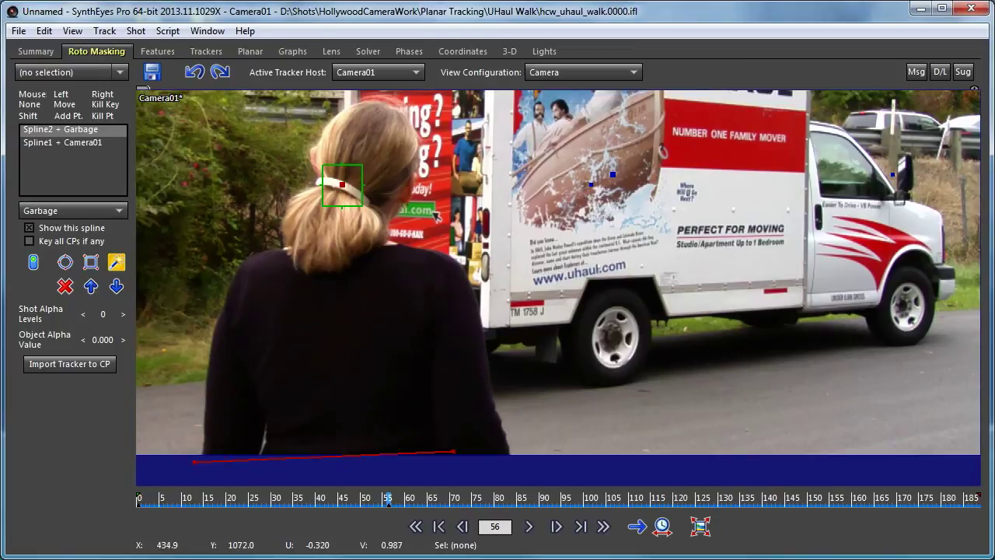
{"action": "left_click", "coordinate": [521, 462]}
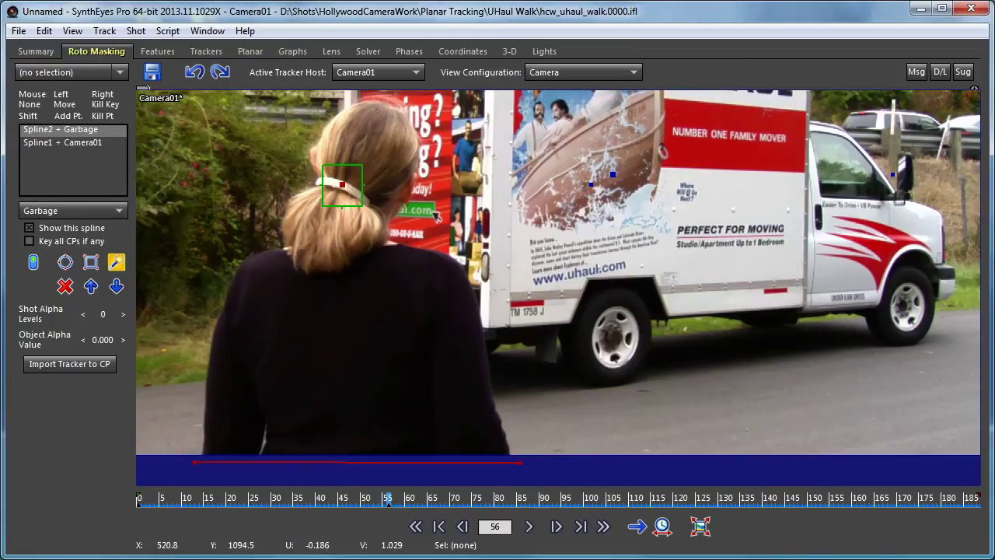
{"action": "left_click", "coordinate": [488, 351]}
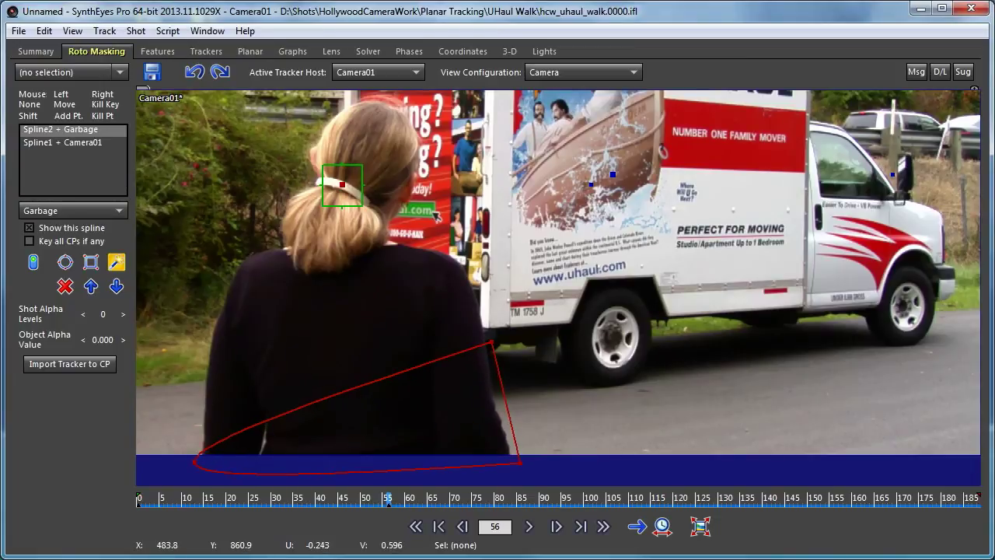
{"action": "left_click", "coordinate": [492, 342]}
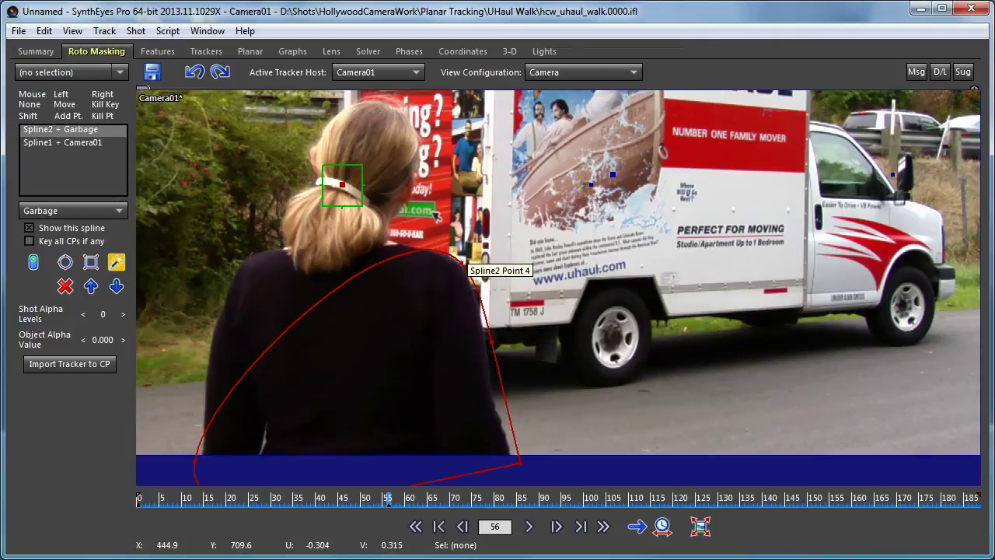
{"action": "left_click", "coordinate": [464, 258]}
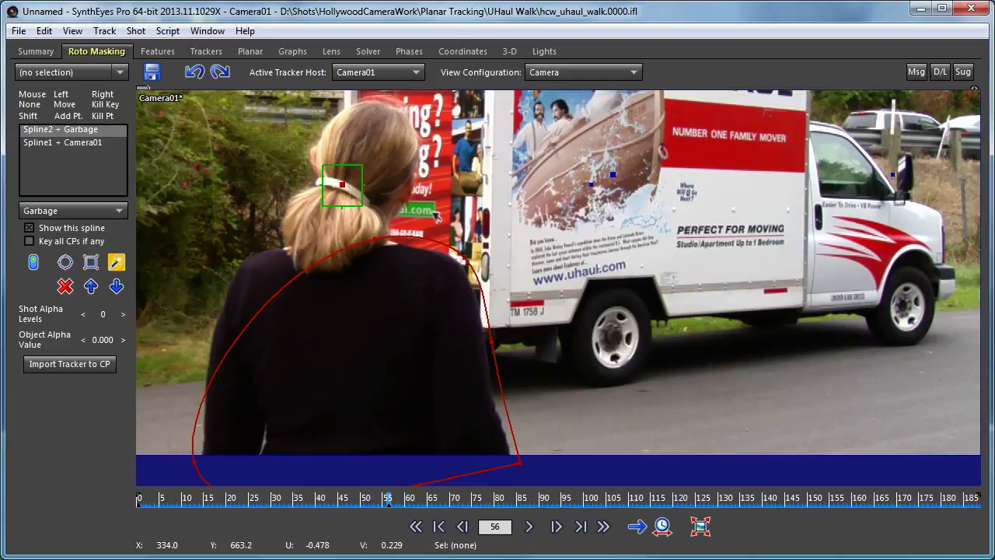
{"action": "left_click_drag", "start_coordinate": [402, 241], "coordinate": [401, 221]}
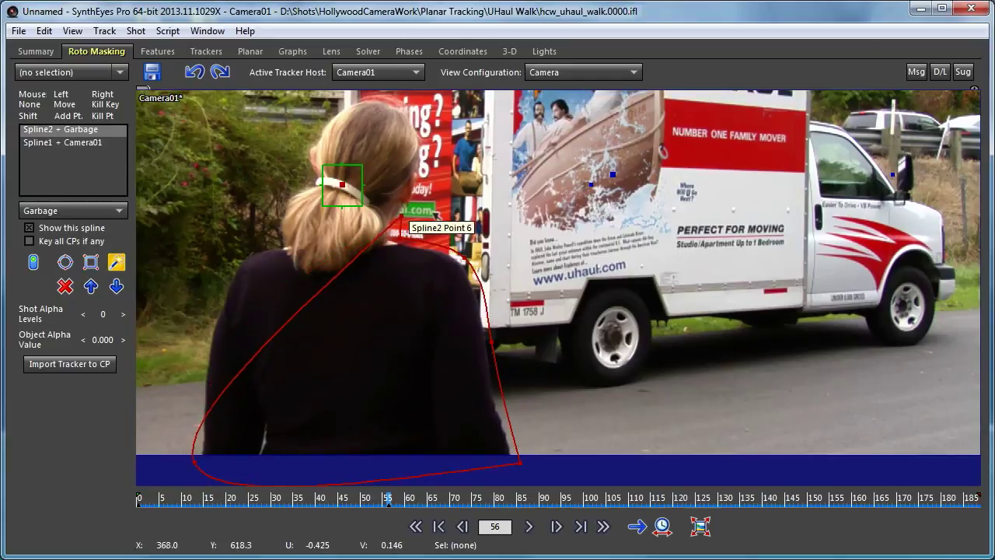
{"action": "left_click", "coordinate": [401, 221]}
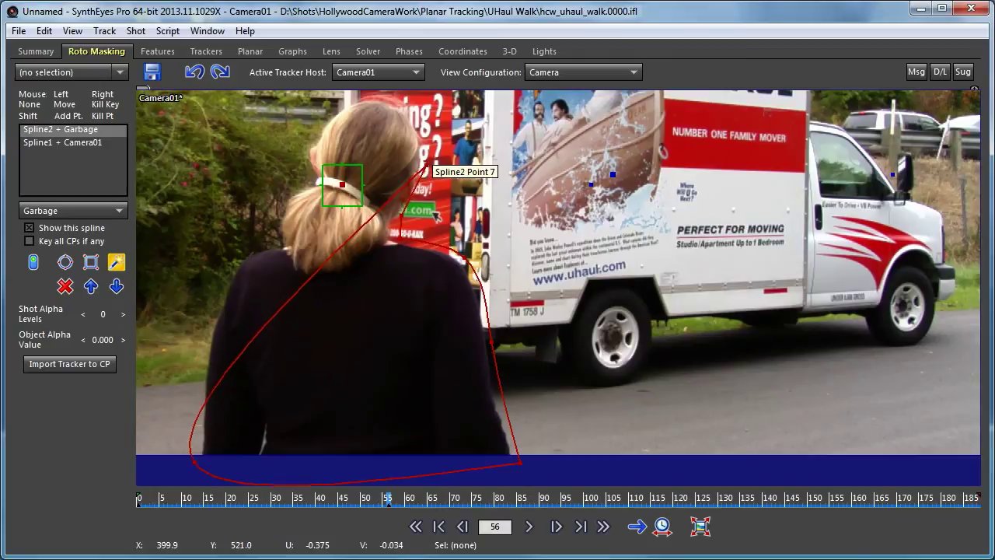
{"action": "left_click", "coordinate": [426, 164]}
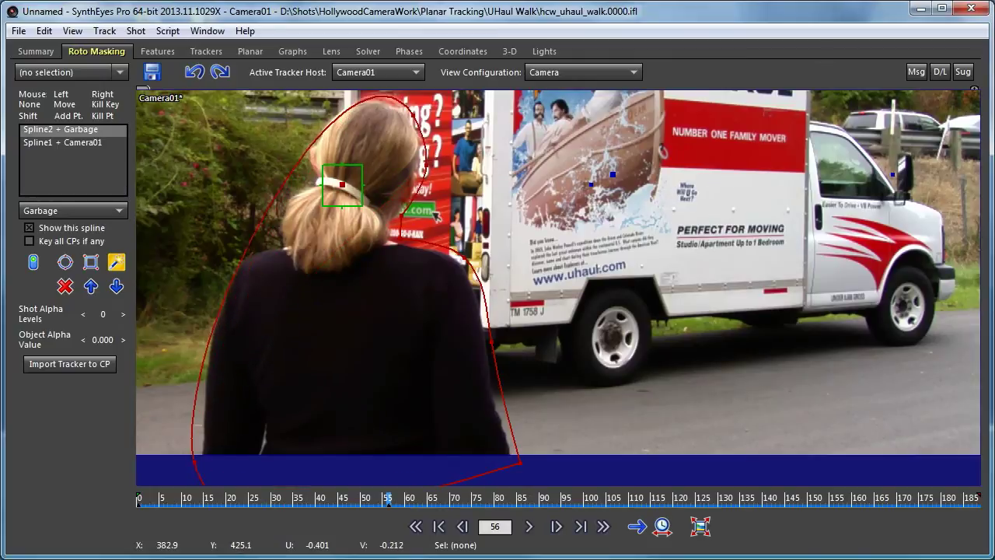
Step: Continue the spline over the head and down the ponytail, left shoulder and left arm, closing it at its first point
{"action": "left_click", "coordinate": [415, 114]}
{"action": "left_click", "coordinate": [369, 95]}
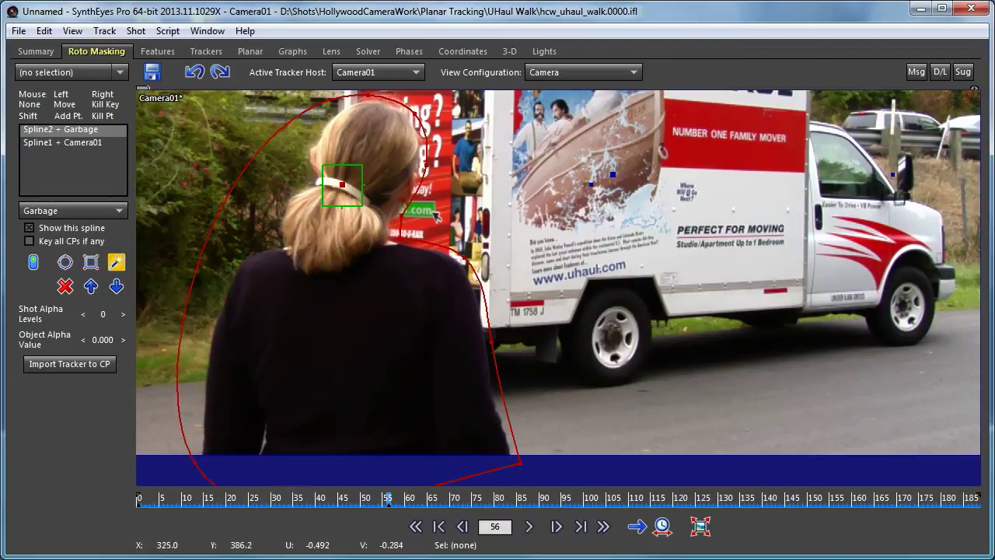
{"action": "left_click", "coordinate": [324, 120]}
{"action": "left_click", "coordinate": [299, 166]}
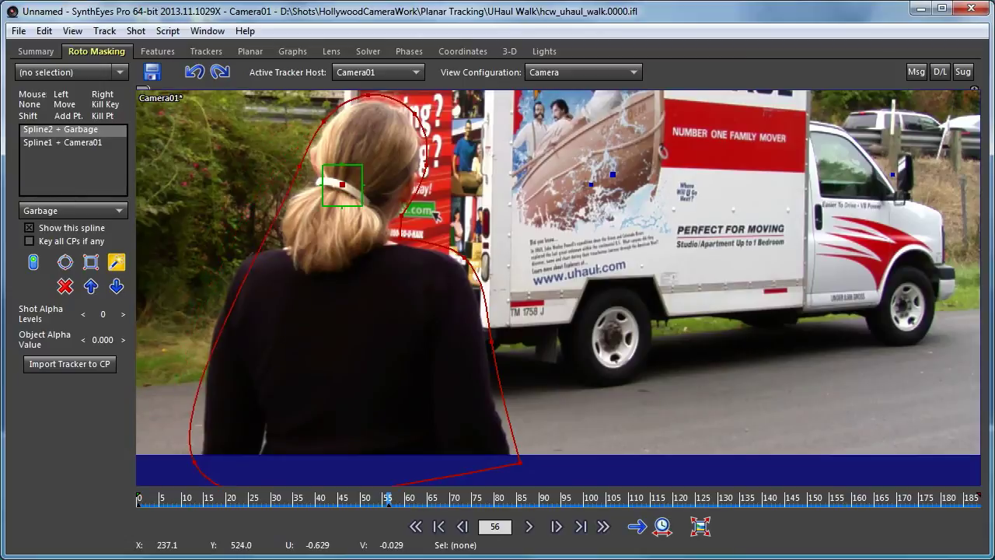
{"action": "left_click_drag", "start_coordinate": [299, 166], "coordinate": [304, 164]}
{"action": "left_click", "coordinate": [304, 164]}
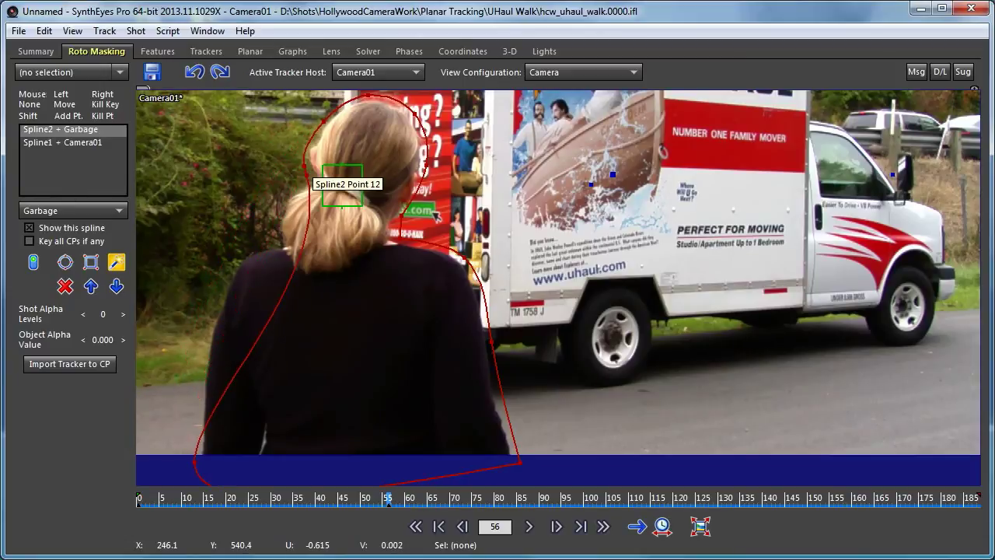
{"action": "left_click_drag", "start_coordinate": [293, 184], "coordinate": [237, 258]}
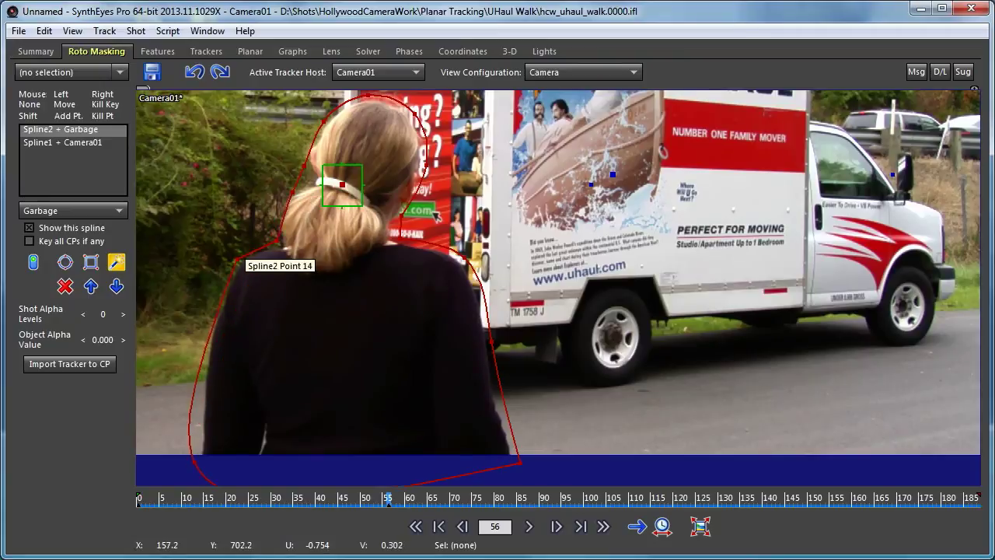
{"action": "left_click_drag", "start_coordinate": [216, 318], "coordinate": [205, 333]}
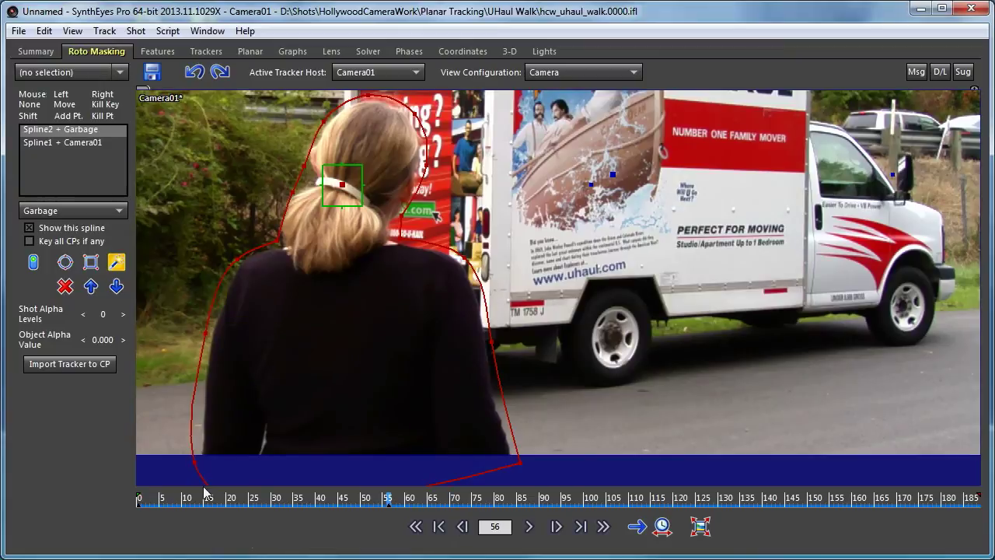
{"action": "double_click", "coordinate": [195, 461]}
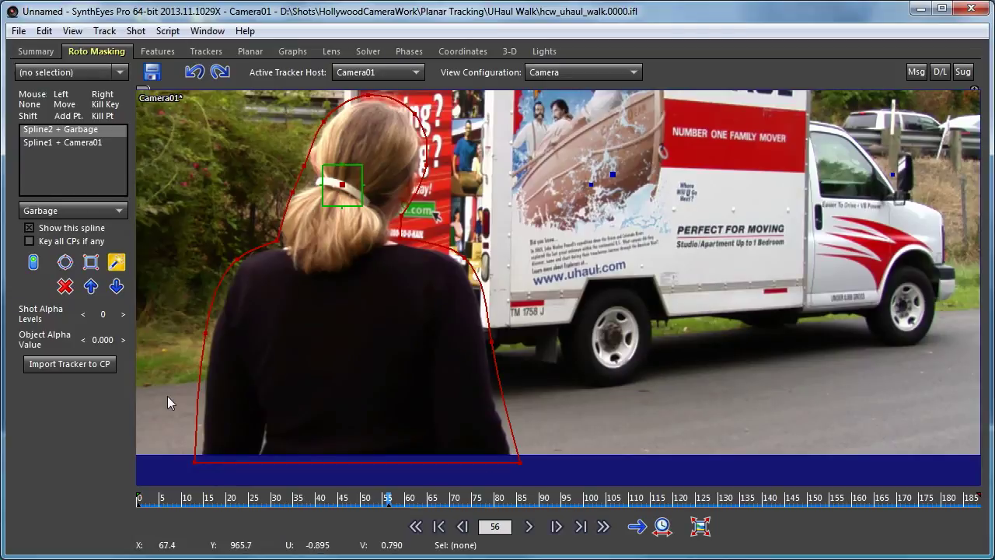
Step: Import the hair clip tracker's path onto the origin of the woman's garbage spline
{"action": "left_click", "coordinate": [66, 365]}
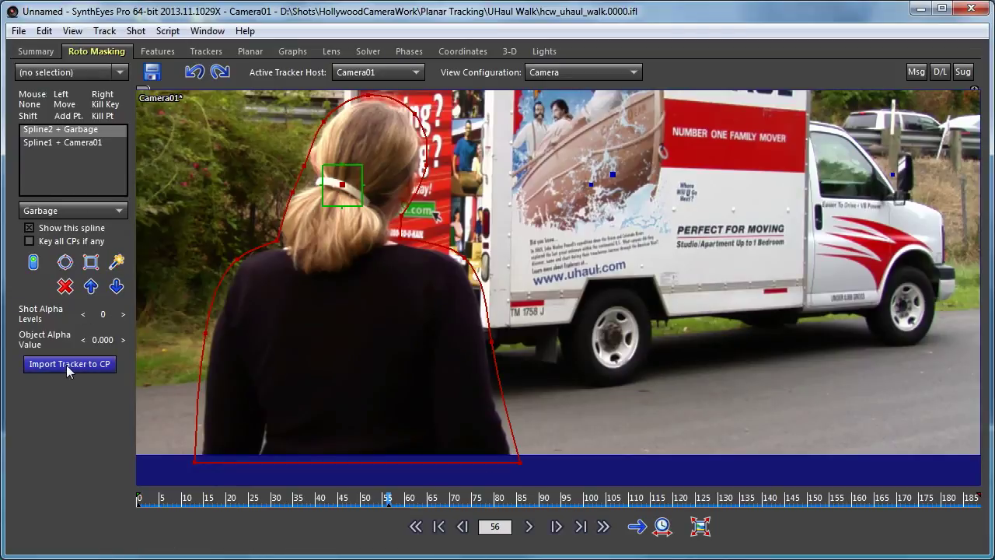
{"action": "left_click", "coordinate": [339, 203]}
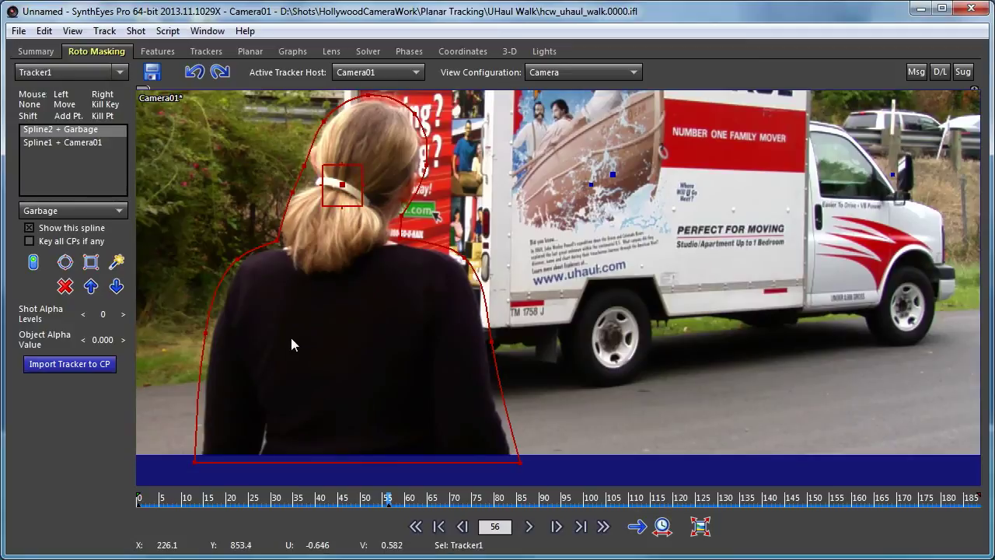
{"action": "left_click", "coordinate": [343, 185]}
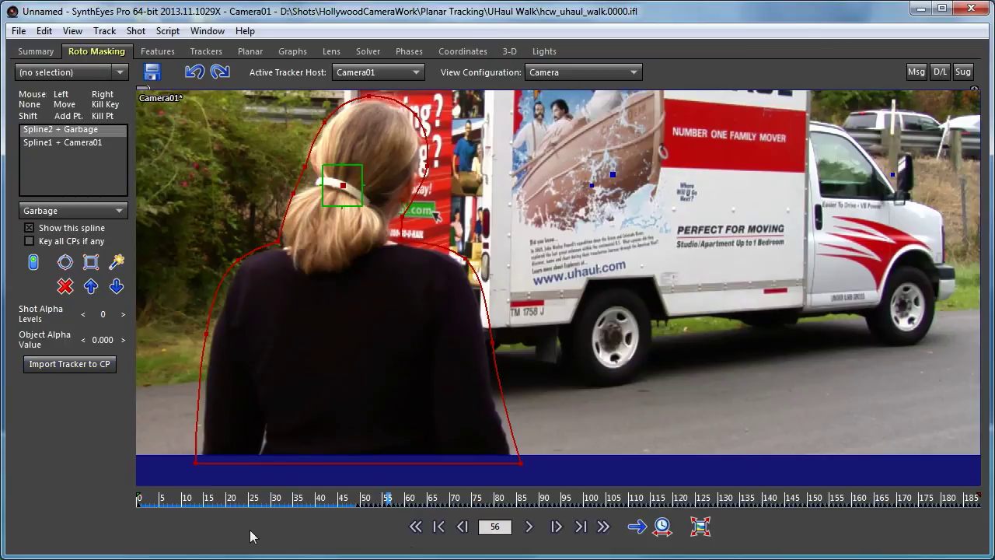
Step: Enlarge the woman's garbage spline at the last frame, 188, so it roughly matches her size there
{"action": "left_click_drag", "start_coordinate": [381, 505], "coordinate": [563, 536]}
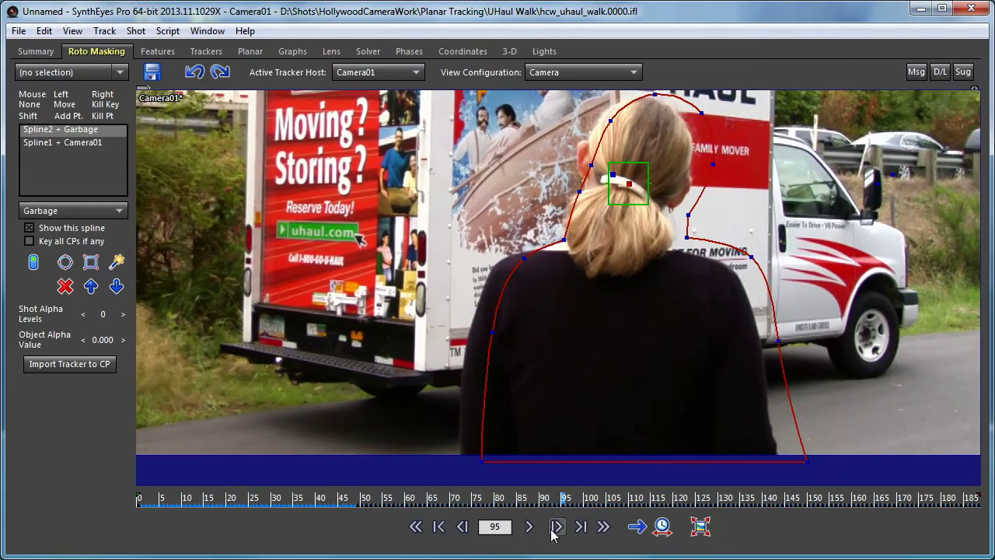
{"action": "scroll", "coordinate": [496, 370], "scroll_direction": "down", "scroll_amount": 2}
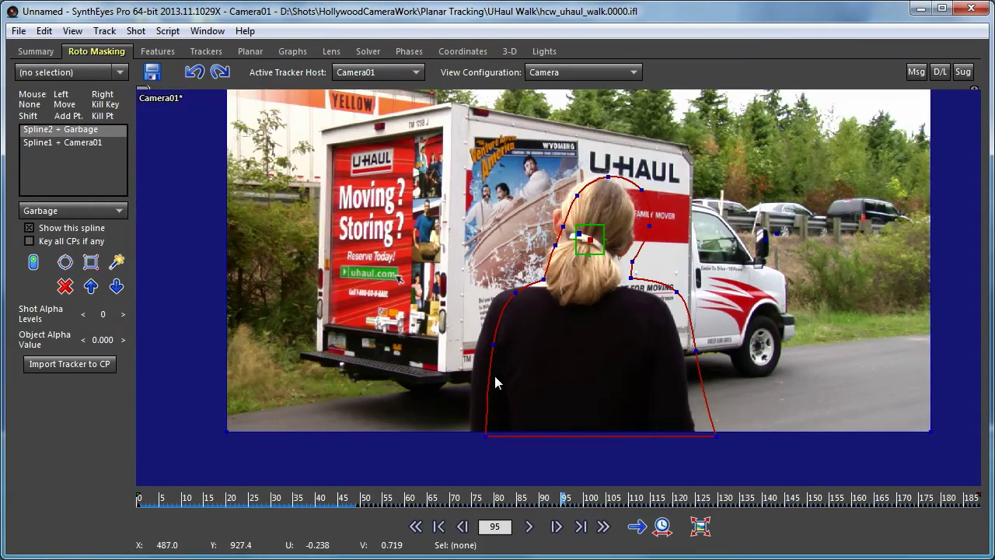
{"action": "left_click", "coordinate": [660, 498]}
{"action": "left_click_drag", "start_coordinate": [661, 496], "coordinate": [782, 558]}
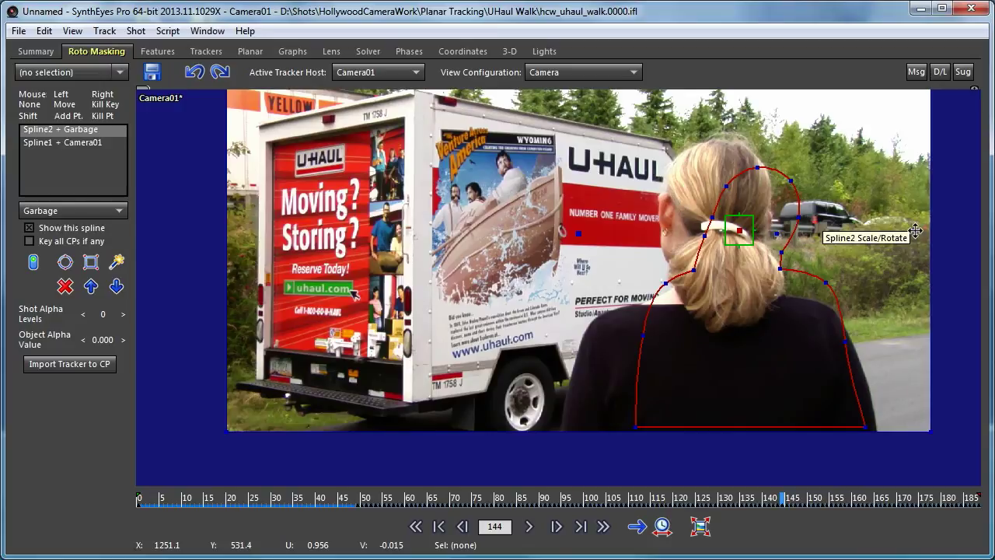
{"action": "middle_click_drag", "start_coordinate": [893, 257], "coordinate": [617, 326]}
{"action": "left_click_drag", "start_coordinate": [800, 499], "coordinate": [979, 504]}
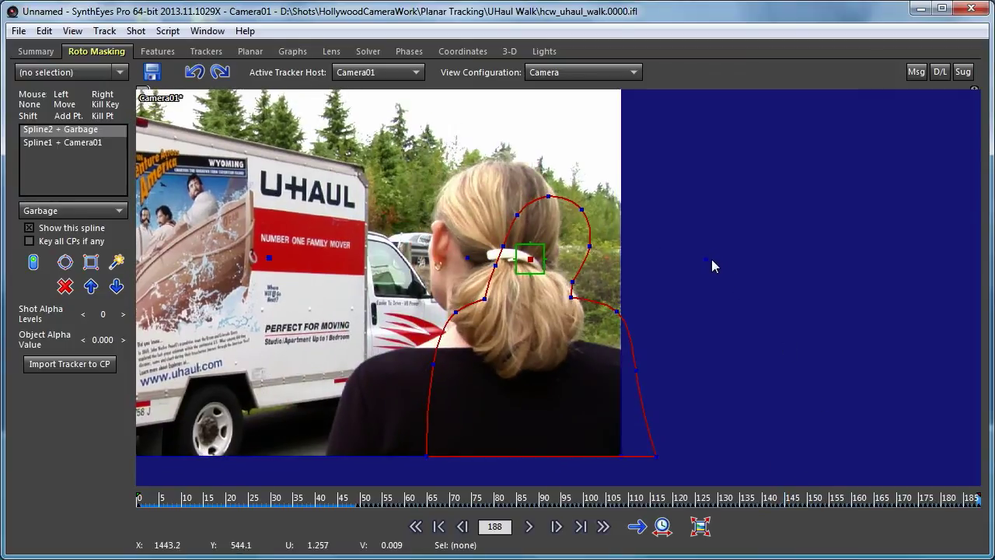
{"action": "left_click_drag", "start_coordinate": [705, 260], "coordinate": [779, 269]}
{"action": "scroll", "coordinate": [779, 272], "scroll_direction": "down", "scroll_amount": 1}
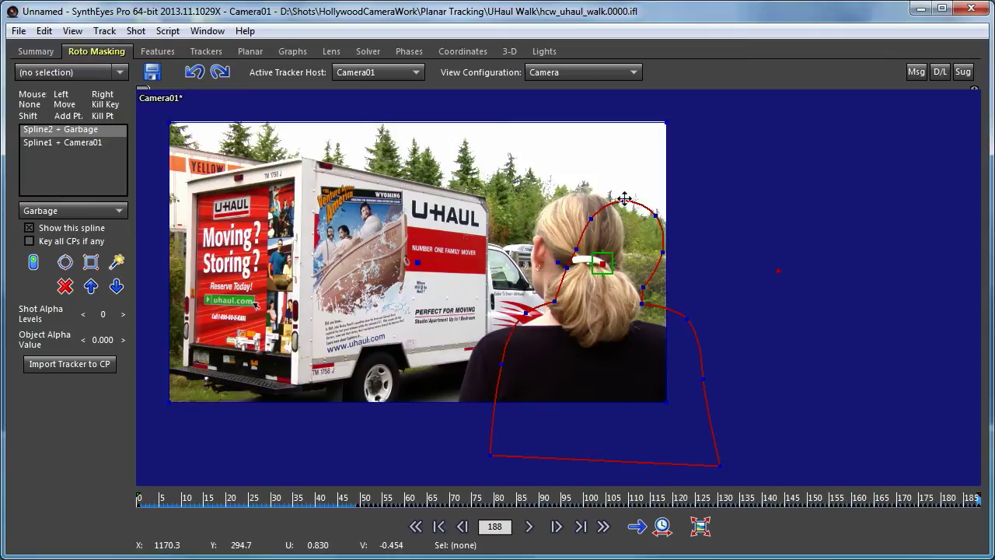
Step: At frame 188, reshape the spline around the left side of the woman's head and left arm, and reposition its two lower corners
{"action": "left_click_drag", "start_coordinate": [624, 199], "coordinate": [569, 269]}
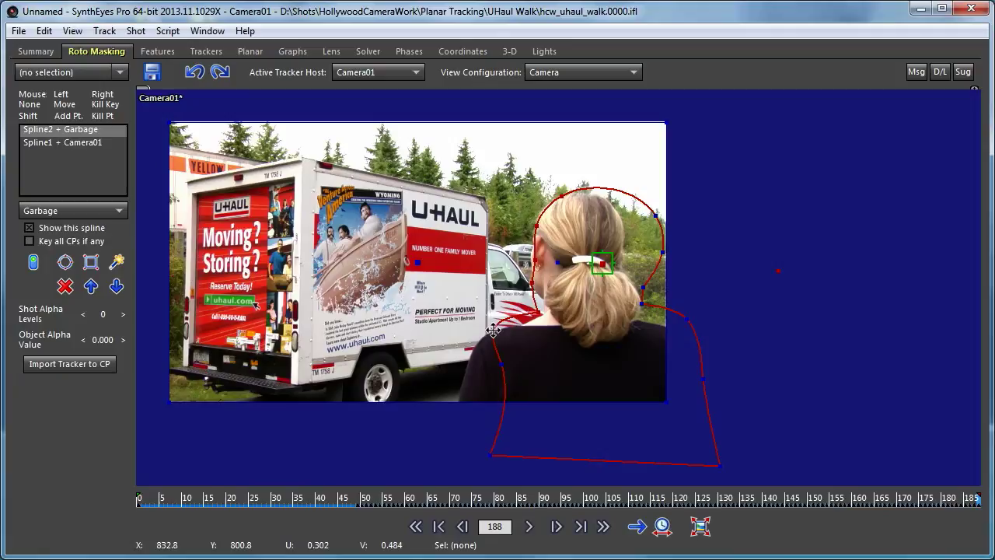
{"action": "left_click_drag", "start_coordinate": [500, 363], "coordinate": [461, 377]}
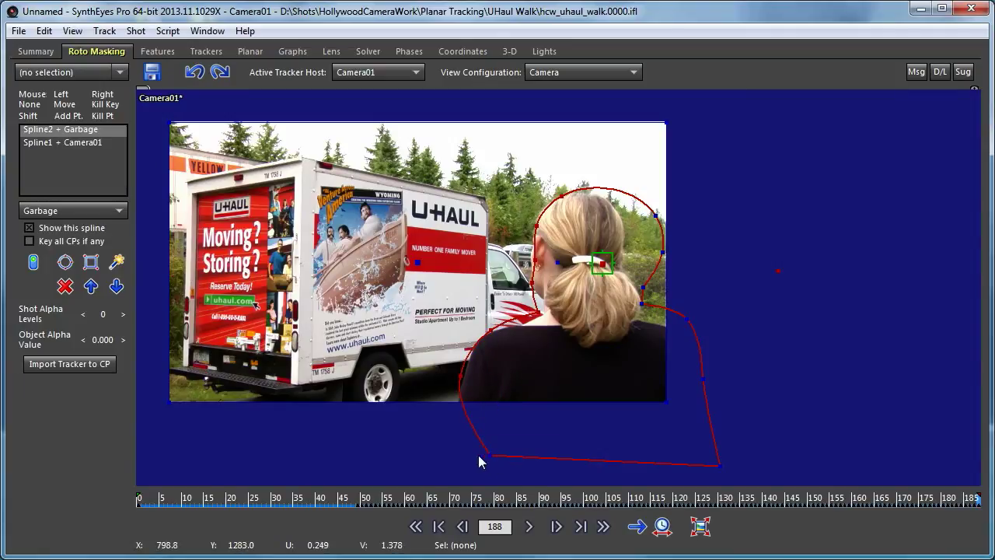
{"action": "left_click_drag", "start_coordinate": [489, 455], "coordinate": [457, 447]}
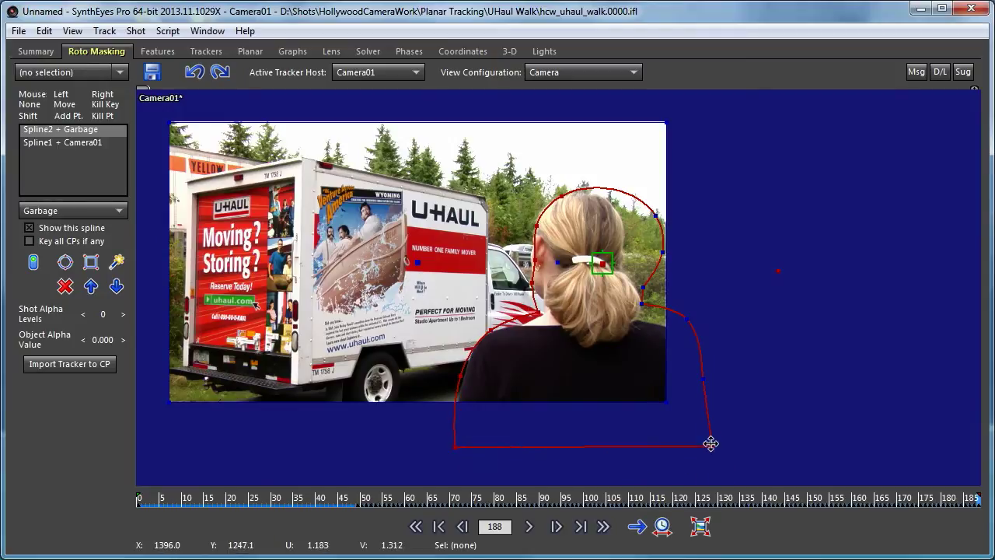
{"action": "left_click_drag", "start_coordinate": [710, 443], "coordinate": [708, 442]}
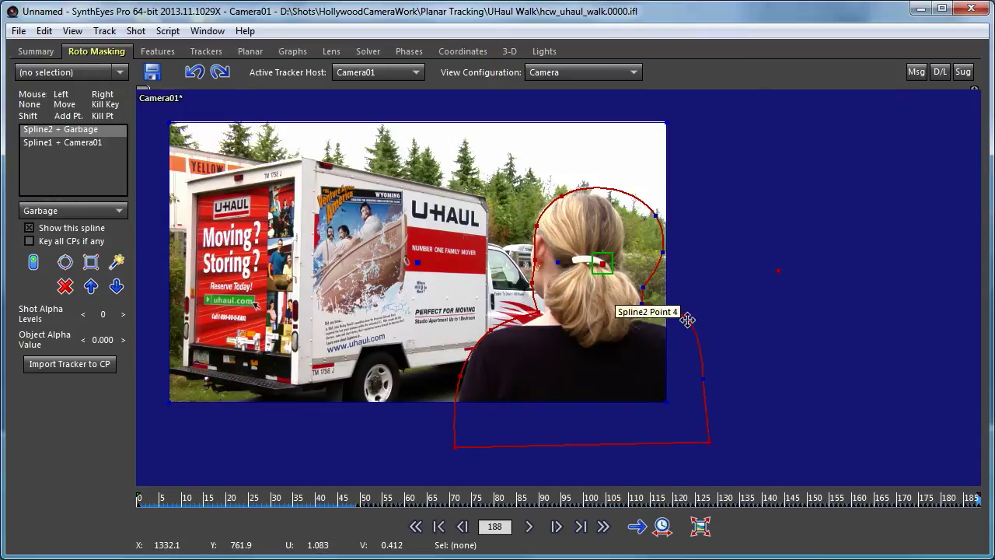
Step: At frame 188, pull the spline points along the woman's right neck and the right side of her head in close to her outline
{"action": "left_click_drag", "start_coordinate": [642, 303], "coordinate": [642, 317]}
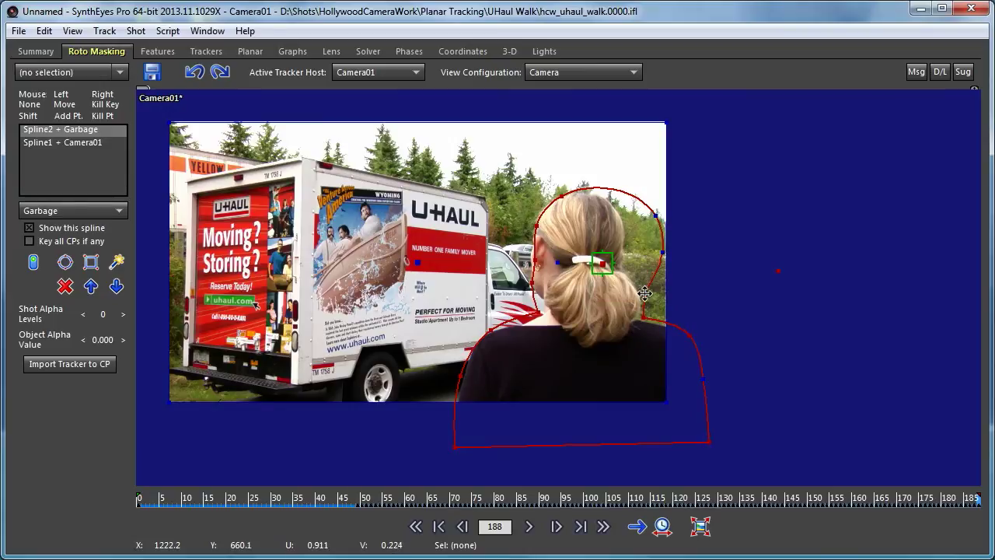
{"action": "left_click_drag", "start_coordinate": [665, 263], "coordinate": [625, 267]}
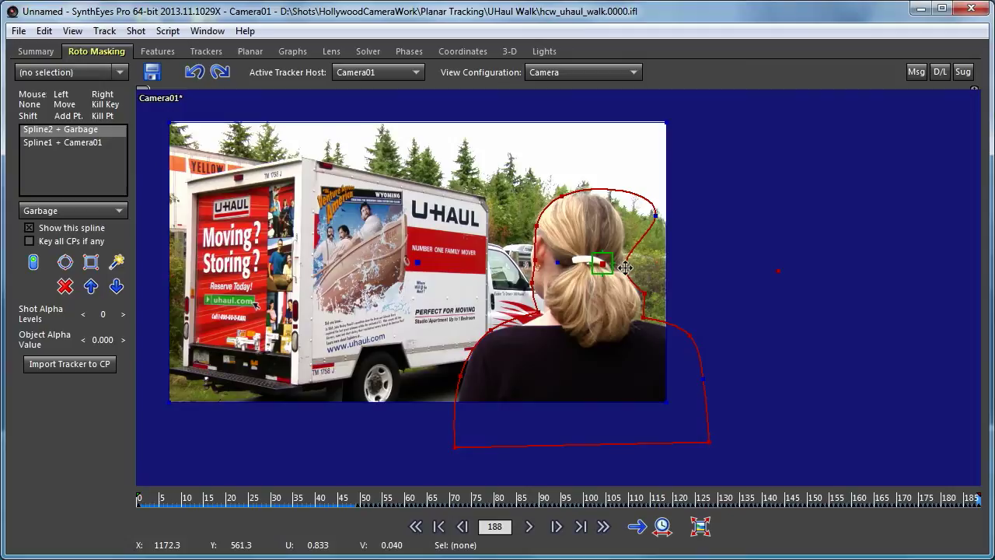
{"action": "left_click_drag", "start_coordinate": [656, 215], "coordinate": [622, 206]}
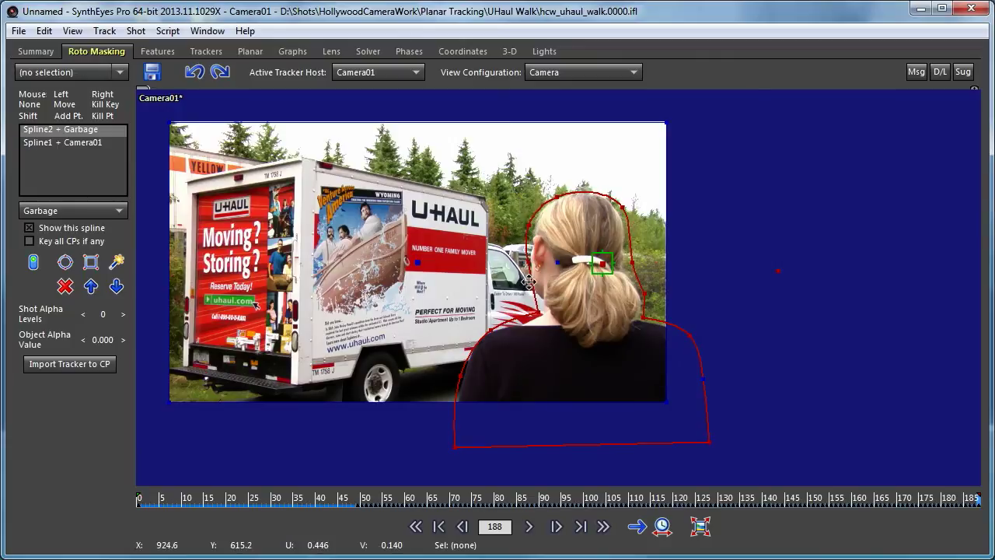
Step: Scale the garbage spline down at frame 98 so it fits closely around the woman
{"action": "left_click", "coordinate": [966, 501]}
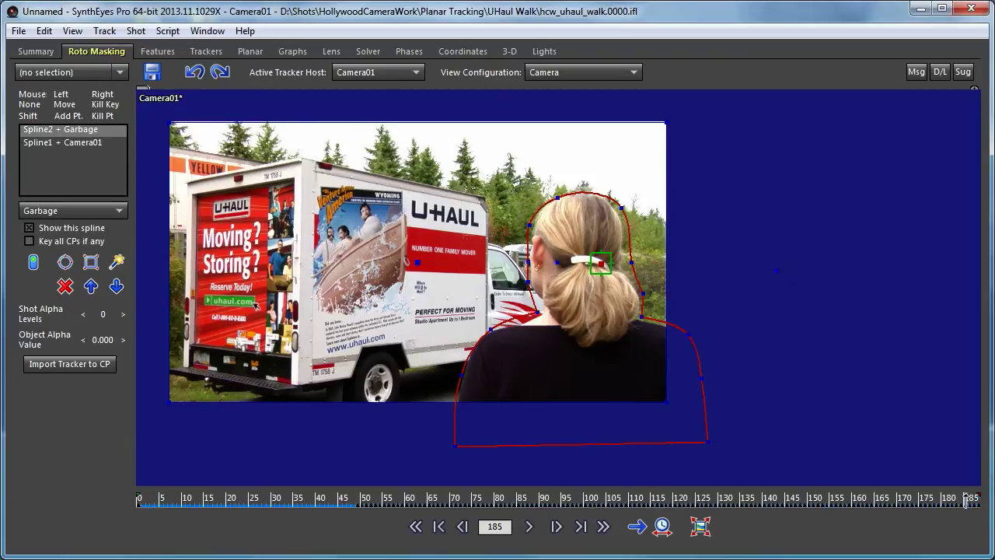
{"action": "left_click_drag", "start_coordinate": [966, 501], "coordinate": [577, 508]}
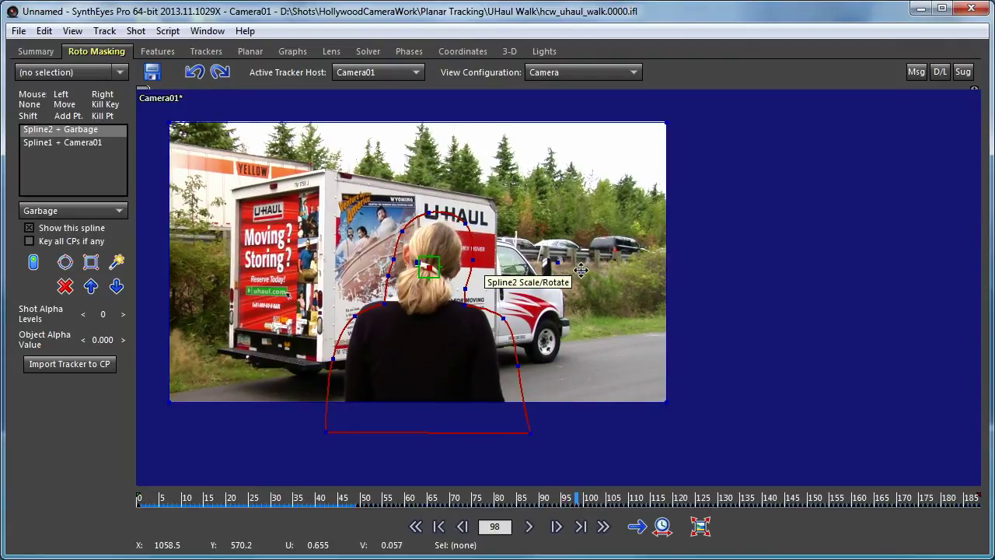
{"action": "left_click_drag", "start_coordinate": [579, 272], "coordinate": [555, 273]}
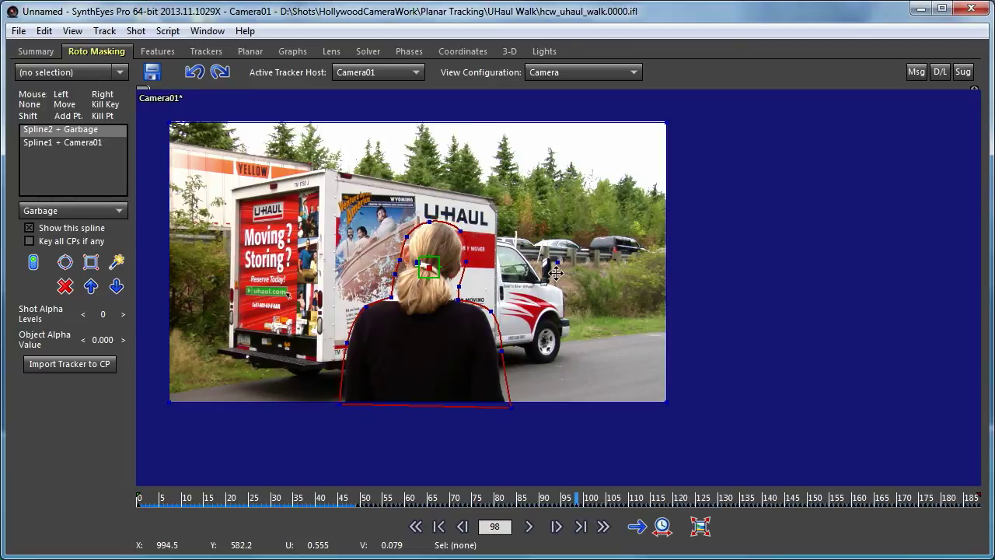
Step: At frame 145, move the spline's lower-left corner, left arm and left shoulder points outward to cover the woman's arm
{"action": "mouse_move", "coordinate": [576, 501]}
{"action": "left_mouse_down"}
{"action": "mouse_move", "coordinate": [366, 502]}
{"action": "mouse_move", "coordinate": [782, 541]}
{"action": "mouse_move", "coordinate": [992, 540]}
{"action": "left_mouse_up"}
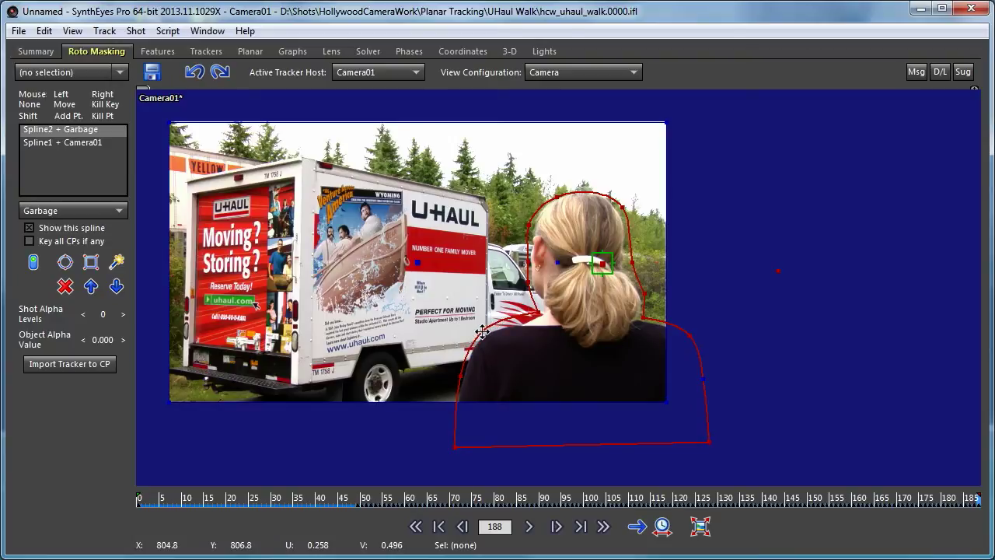
{"action": "left_click_drag", "start_coordinate": [968, 507], "coordinate": [785, 527]}
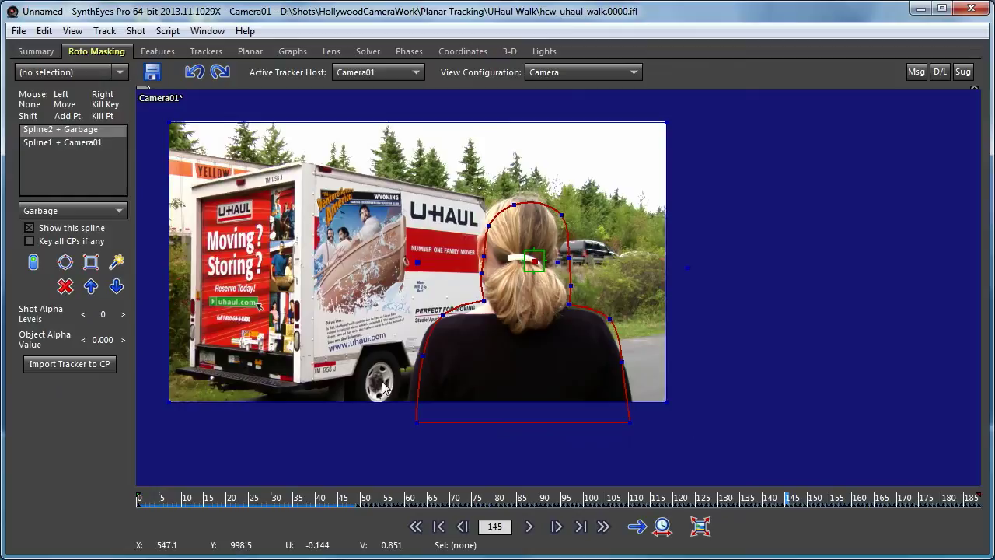
{"action": "left_click_drag", "start_coordinate": [418, 424], "coordinate": [404, 422]}
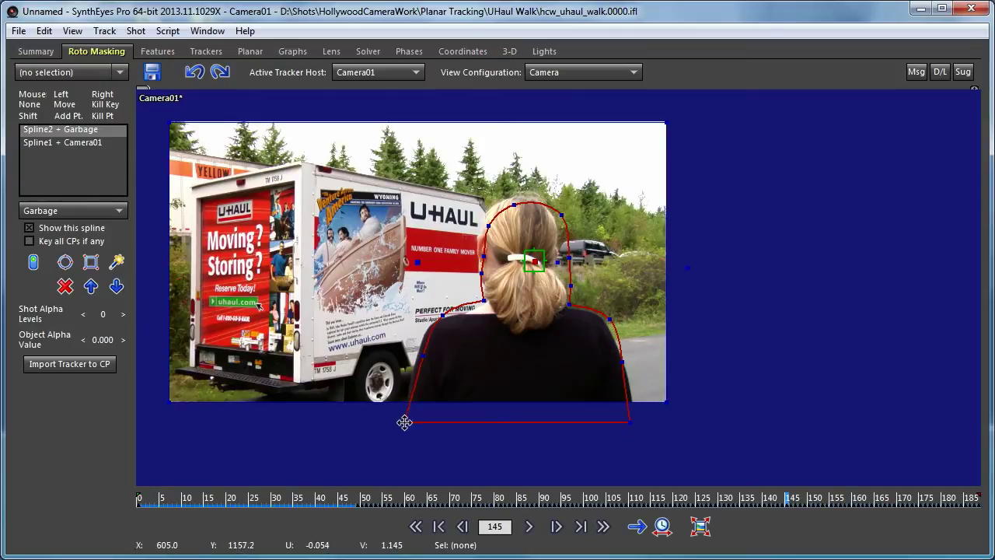
{"action": "left_click_drag", "start_coordinate": [423, 355], "coordinate": [410, 356]}
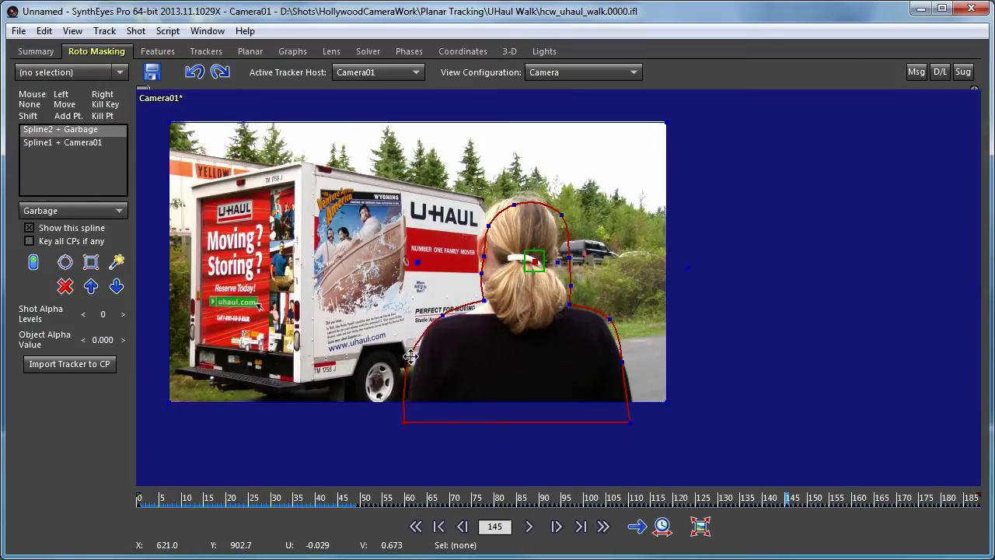
{"action": "left_click_drag", "start_coordinate": [442, 315], "coordinate": [434, 318]}
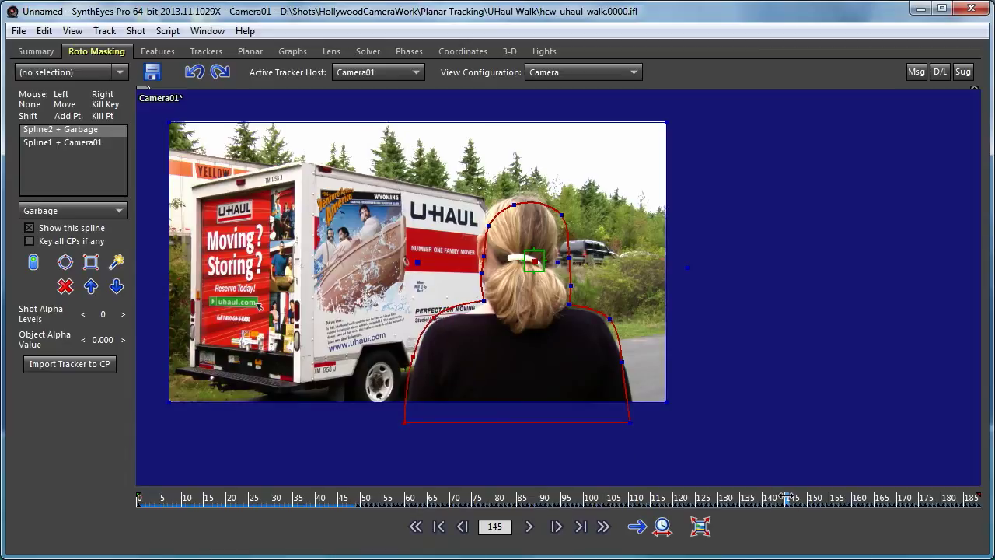
Step: Check the spline through the shot, refining it around the woman at frames 88, 130 and 150, and return to frame 0
{"action": "left_click_drag", "start_coordinate": [787, 496], "coordinate": [530, 549]}
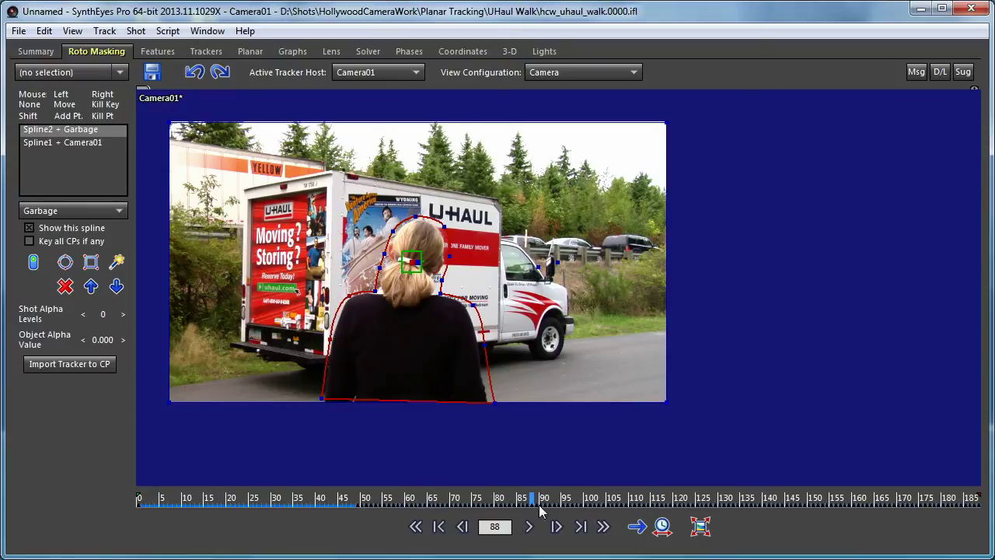
{"action": "left_click_drag", "start_coordinate": [533, 502], "coordinate": [657, 531]}
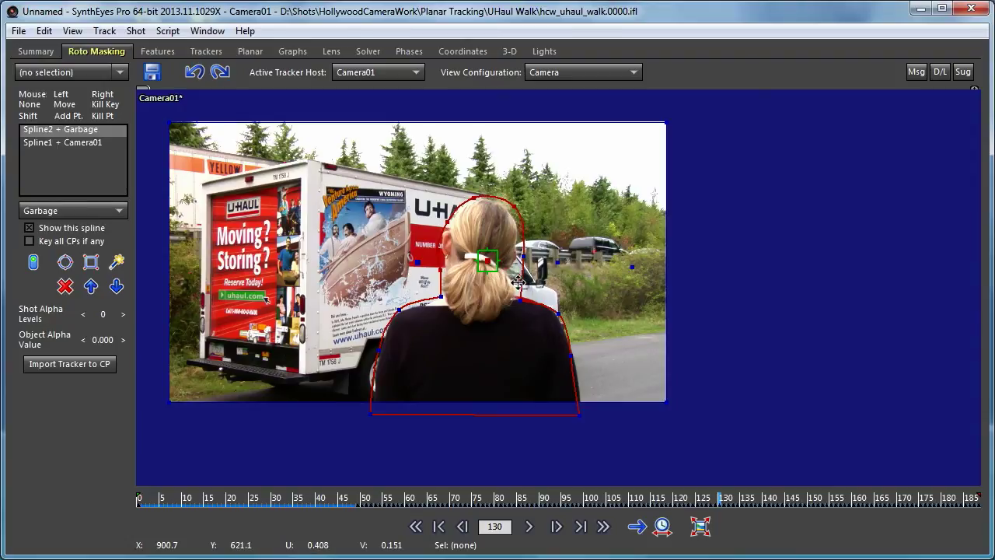
{"action": "left_click_drag", "start_coordinate": [896, 500], "coordinate": [809, 559]}
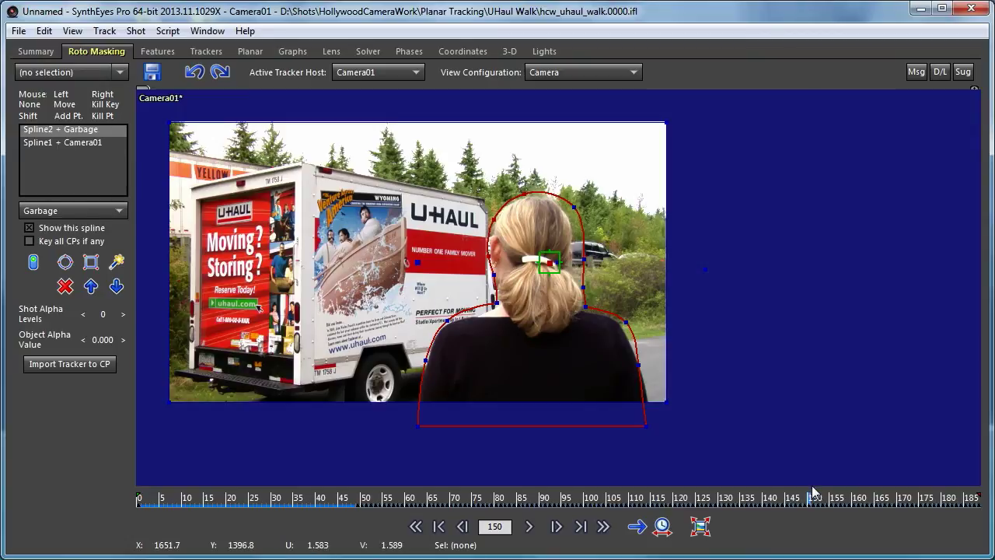
{"action": "left_click_drag", "start_coordinate": [811, 501], "coordinate": [237, 536]}
{"action": "left_click_drag", "start_coordinate": [237, 501], "coordinate": [138, 501]}
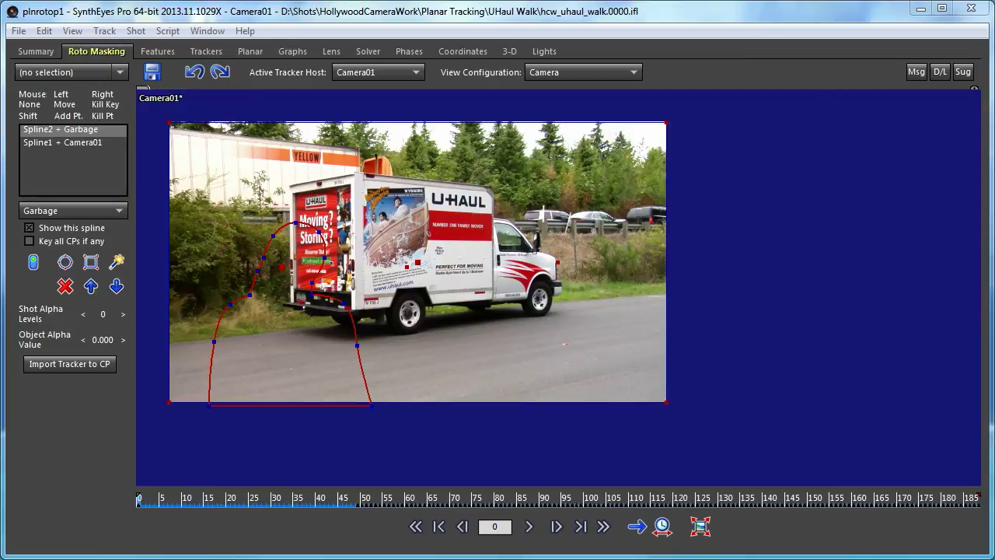
Step: Switch to planar tracking and go to frame 188 with the truck's side framed in the view
{"action": "left_click", "coordinate": [244, 51]}
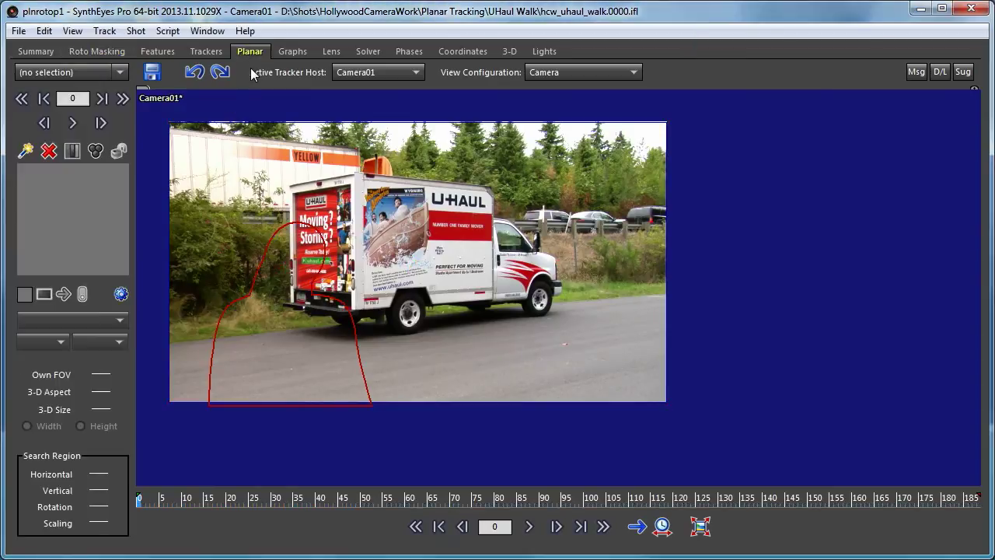
{"action": "scroll", "coordinate": [368, 202], "scroll_direction": "up", "scroll_amount": 5}
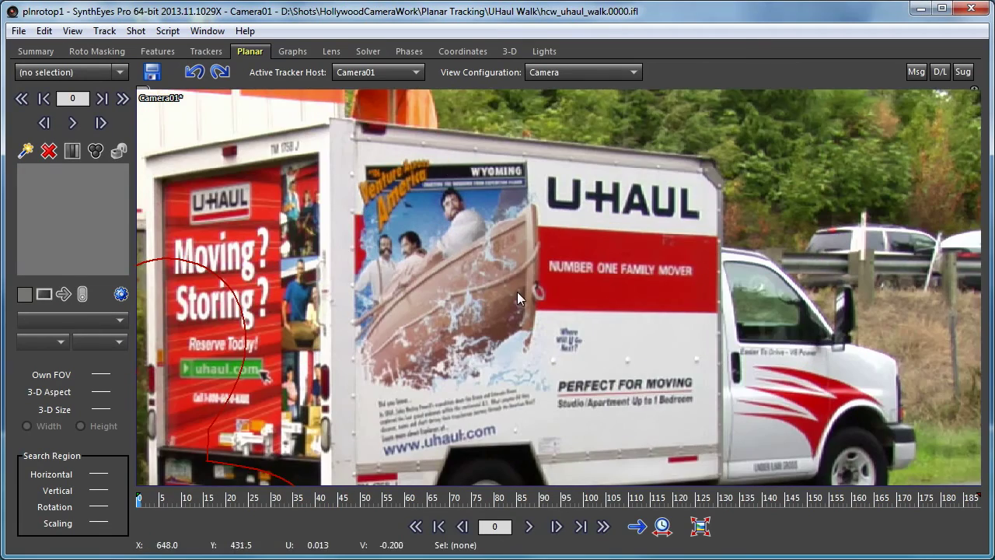
{"action": "middle_click_drag", "start_coordinate": [517, 292], "coordinate": [515, 263]}
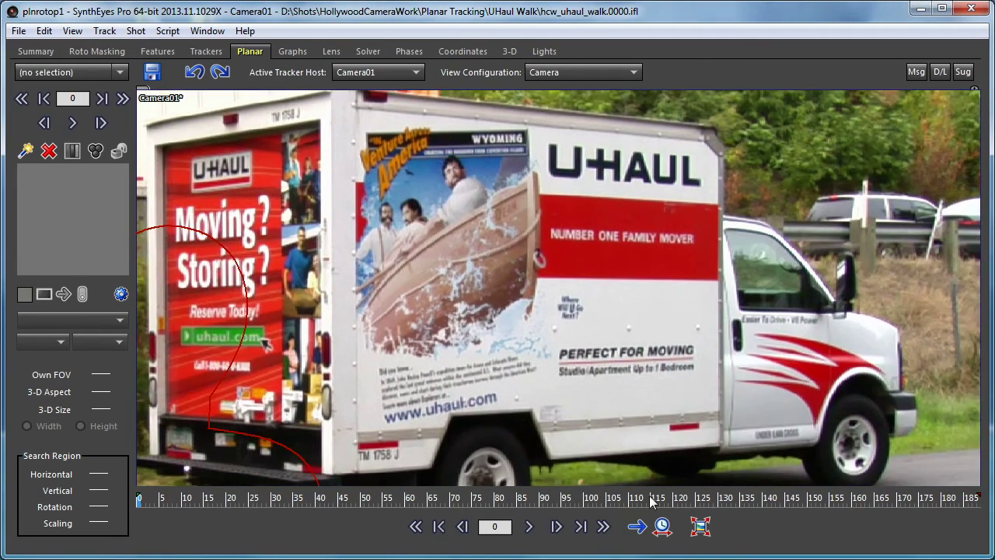
{"action": "left_click_drag", "start_coordinate": [650, 497], "coordinate": [980, 500]}
{"action": "scroll", "coordinate": [658, 281], "scroll_direction": "down", "scroll_amount": 4}
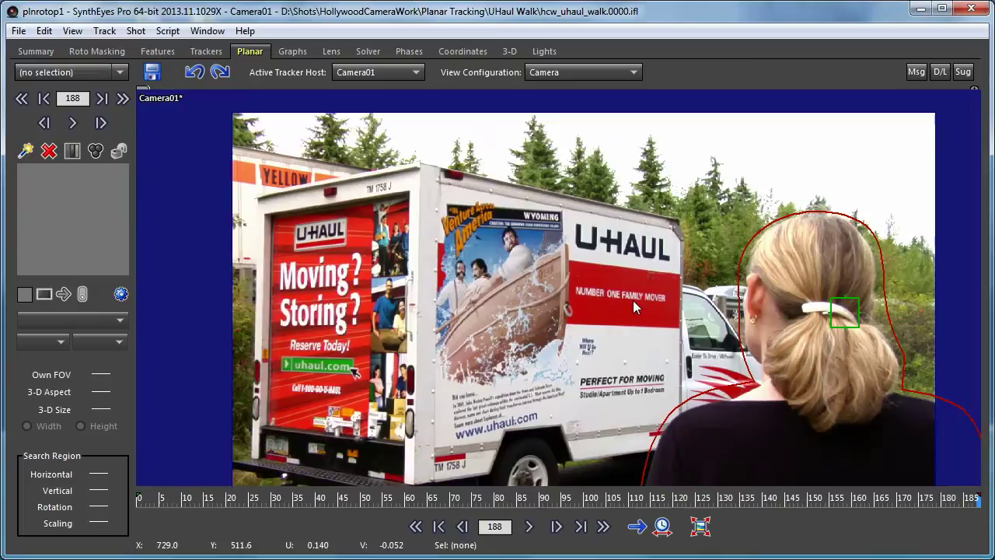
{"action": "middle_click_drag", "start_coordinate": [632, 300], "coordinate": [641, 294]}
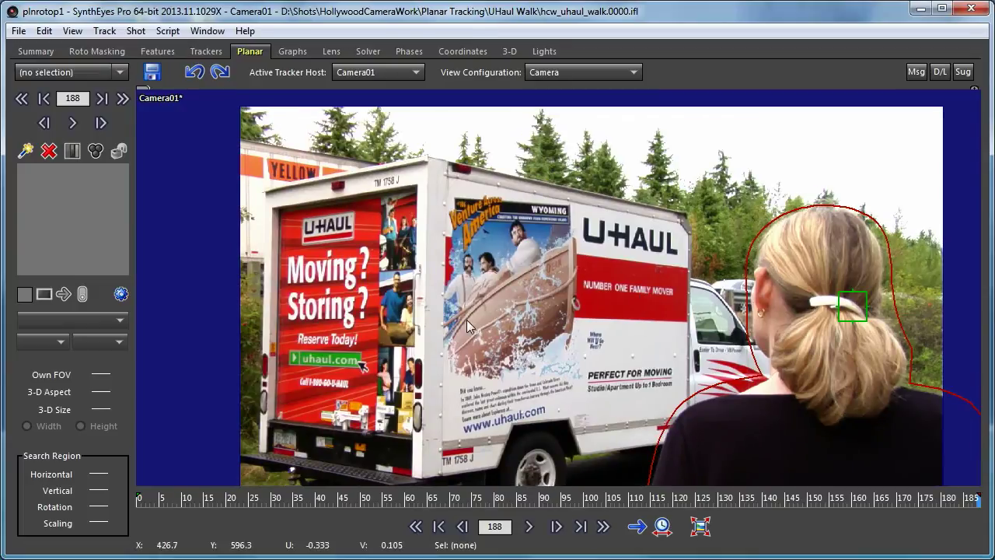
Step: Create a 3D Perspective planar tracker at frame 188, placing its four corners on the corners of the truck box's side
{"action": "left_click", "coordinate": [25, 150]}
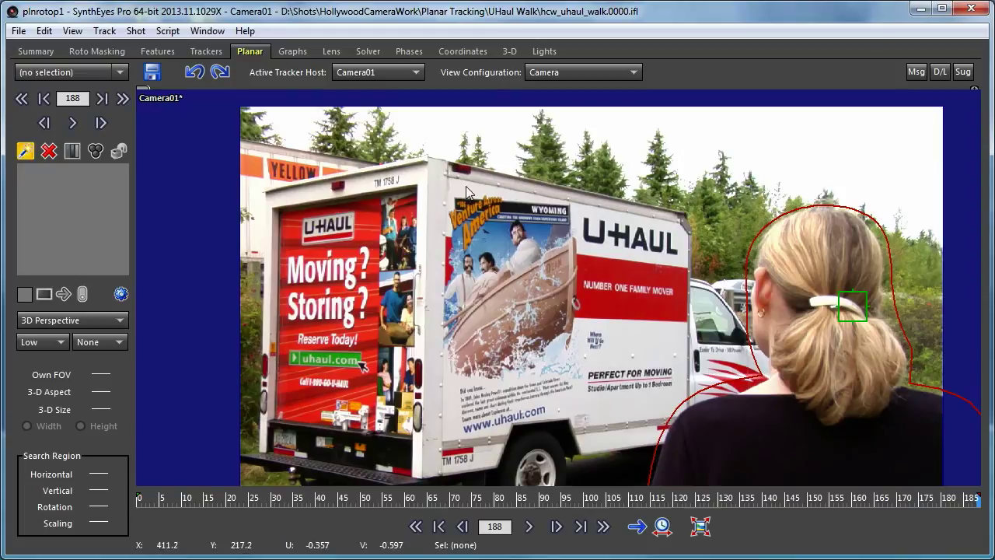
{"action": "left_click", "coordinate": [428, 157]}
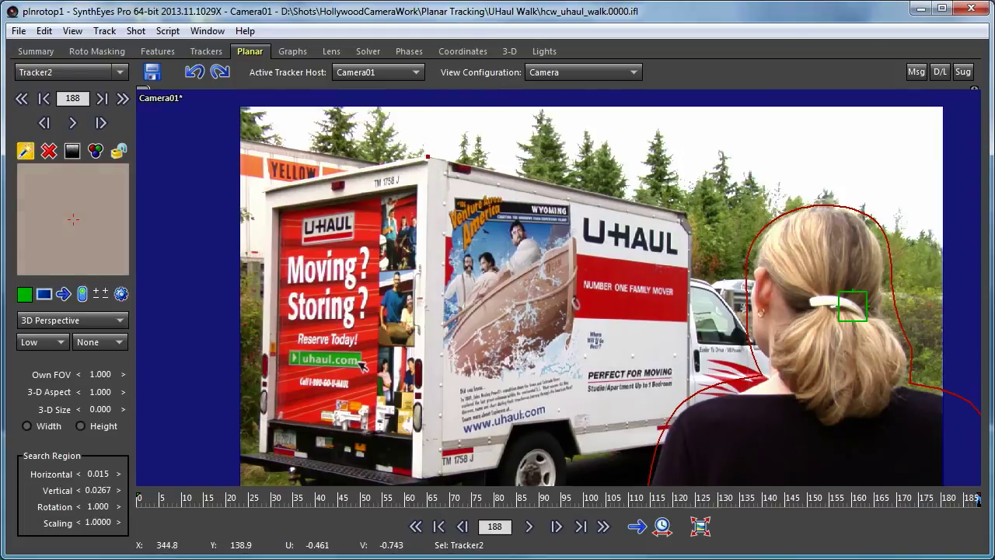
{"action": "left_click", "coordinate": [691, 215]}
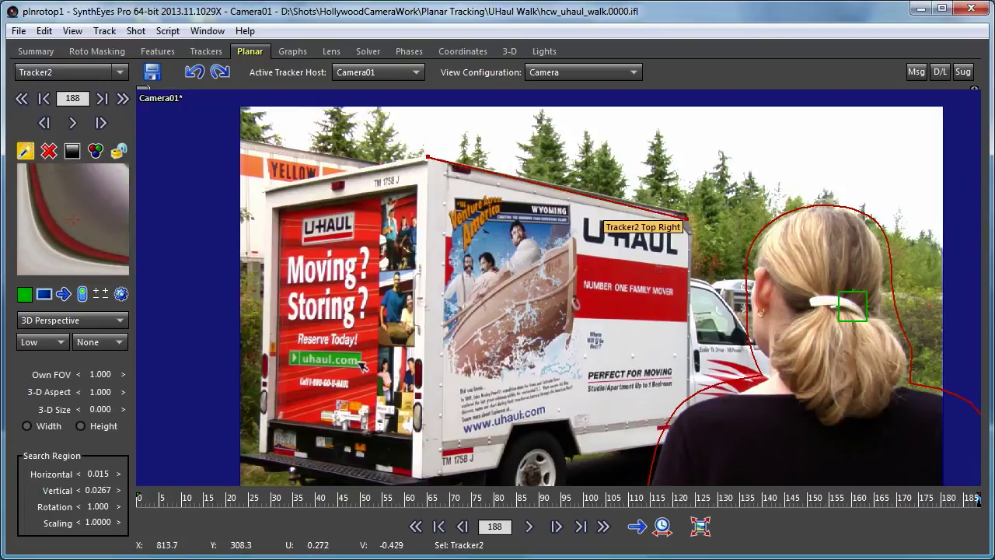
{"action": "left_click", "coordinate": [689, 214]}
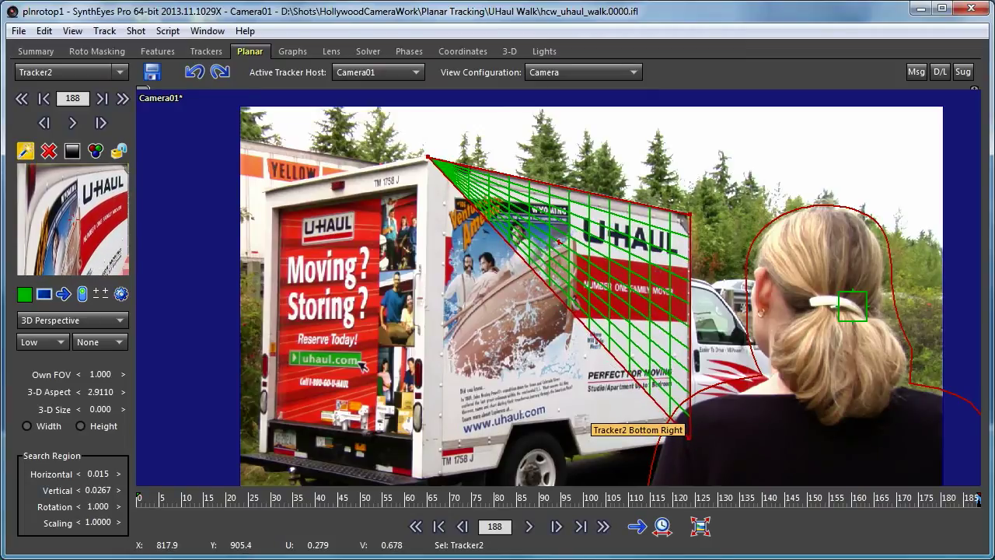
{"action": "left_click", "coordinate": [689, 436]}
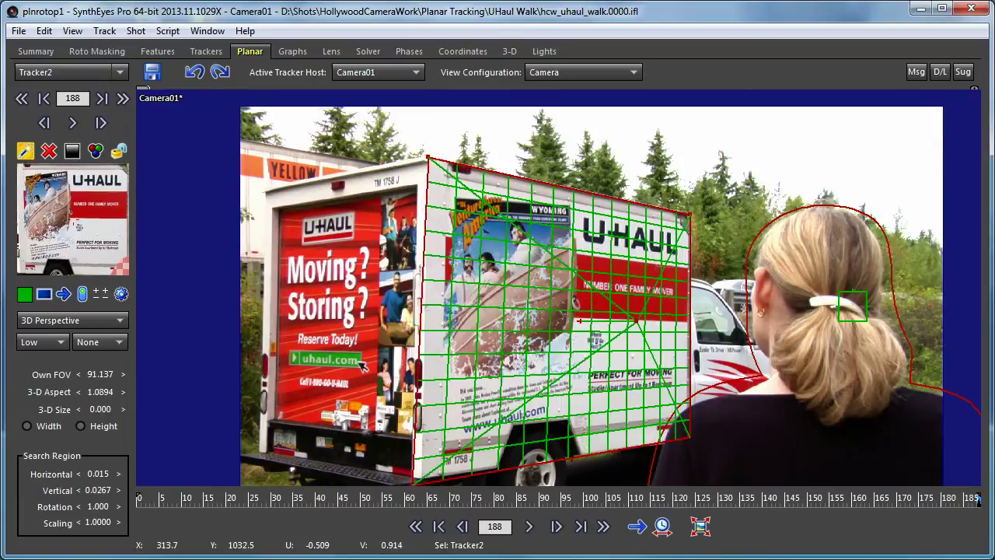
{"action": "left_click", "coordinate": [425, 477]}
{"action": "left_click_drag", "start_coordinate": [424, 480], "coordinate": [423, 479]}
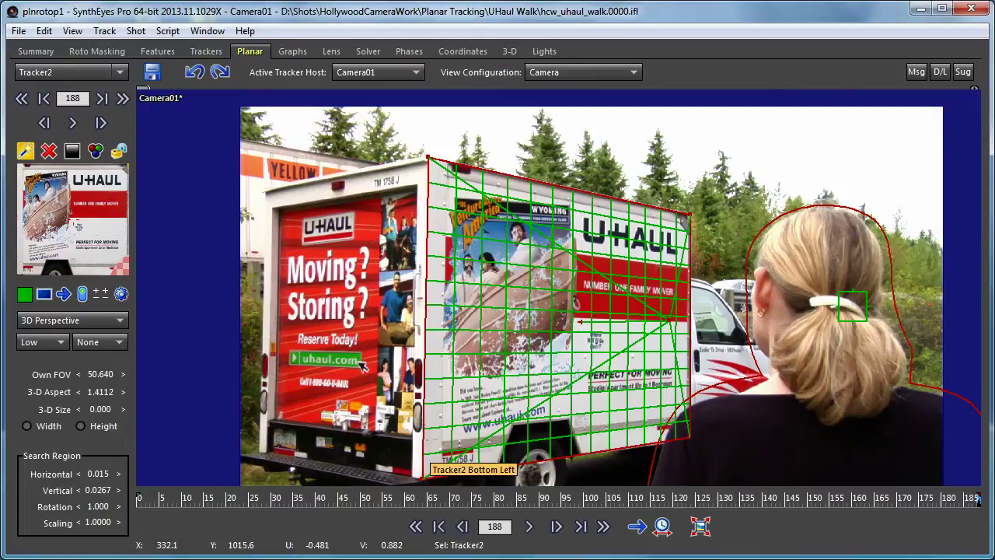
Step: Fine-tune the top-left corner of the planar tracker onto the truck box's upper rear corner at frame 188
{"action": "left_click", "coordinate": [423, 479]}
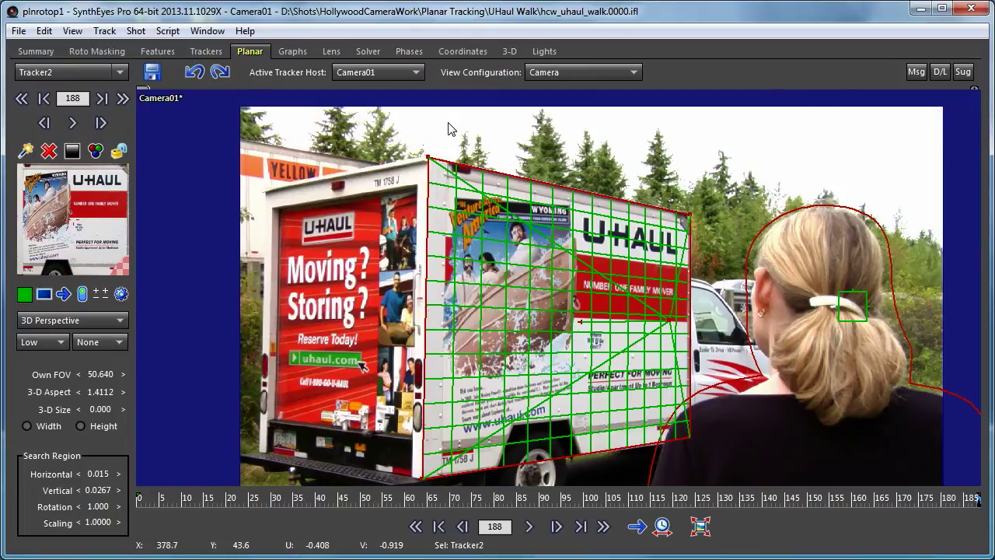
{"action": "scroll", "coordinate": [438, 150], "scroll_direction": "up", "scroll_amount": 5}
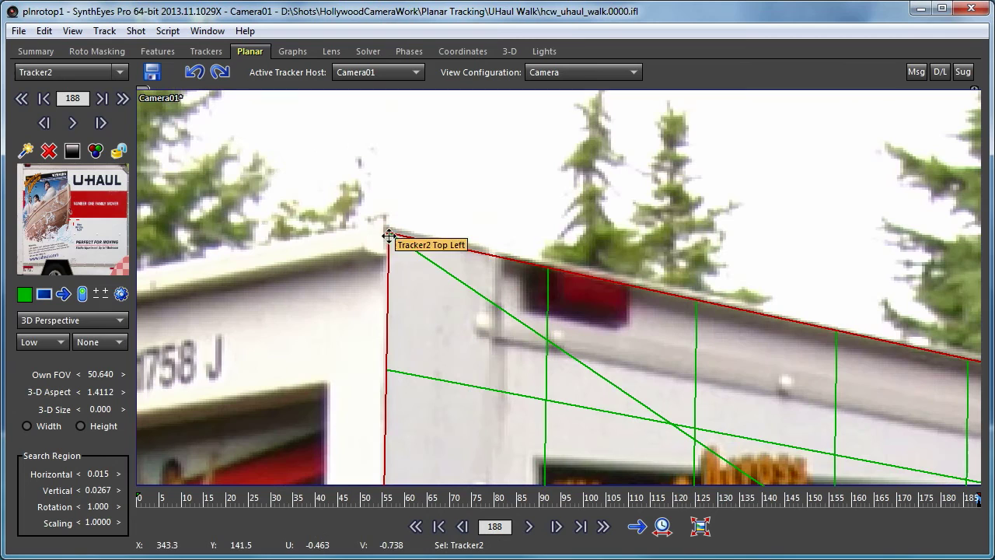
{"action": "left_click_drag", "start_coordinate": [389, 236], "coordinate": [386, 228]}
{"action": "scroll", "coordinate": [381, 222], "scroll_direction": "down", "scroll_amount": 5}
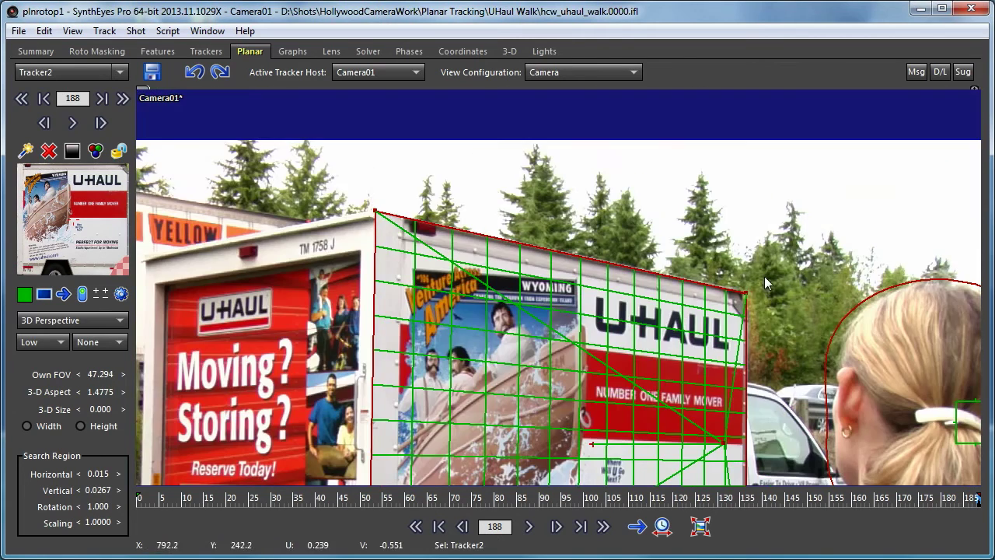
Step: Fine-tune the planar tracker's top-right corner onto the upper front corner of the truck box
{"action": "scroll", "coordinate": [753, 297], "scroll_direction": "up", "scroll_amount": 8}
{"action": "scroll", "coordinate": [752, 297], "scroll_direction": "down", "scroll_amount": 4}
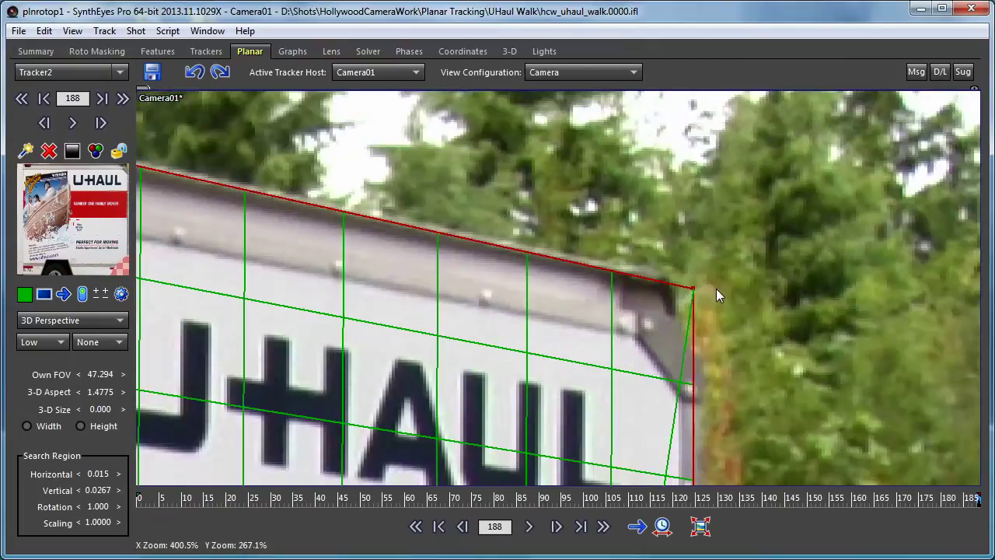
{"action": "middle_click_drag", "start_coordinate": [716, 288], "coordinate": [681, 189]}
{"action": "scroll", "coordinate": [681, 189], "scroll_direction": "down", "scroll_amount": 2}
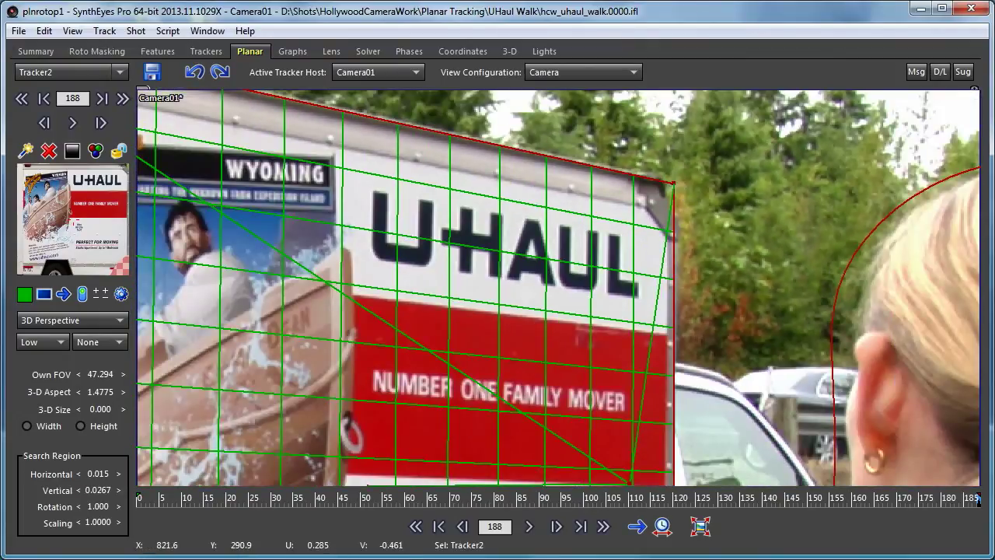
{"action": "left_click_drag", "start_coordinate": [673, 184], "coordinate": [676, 181]}
{"action": "scroll", "coordinate": [682, 181], "scroll_direction": "down", "scroll_amount": 5}
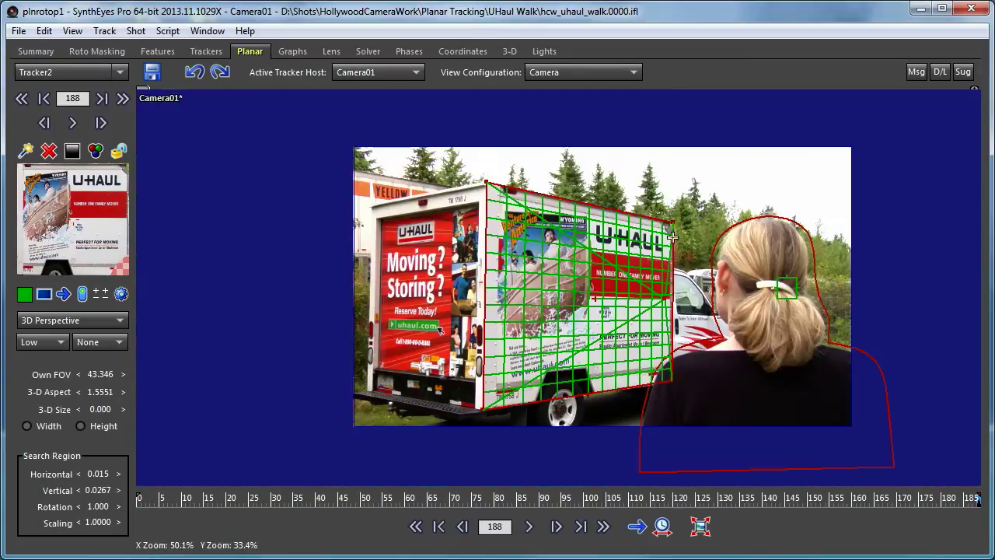
Step: Move the planar tracker's bottom-right corner slightly down so its lower edge follows the bottom of the truck box beside the woman's shoulder
{"action": "scroll", "coordinate": [651, 437], "scroll_direction": "up", "scroll_amount": 4}
{"action": "scroll", "coordinate": [637, 272], "scroll_direction": "up", "scroll_amount": 2}
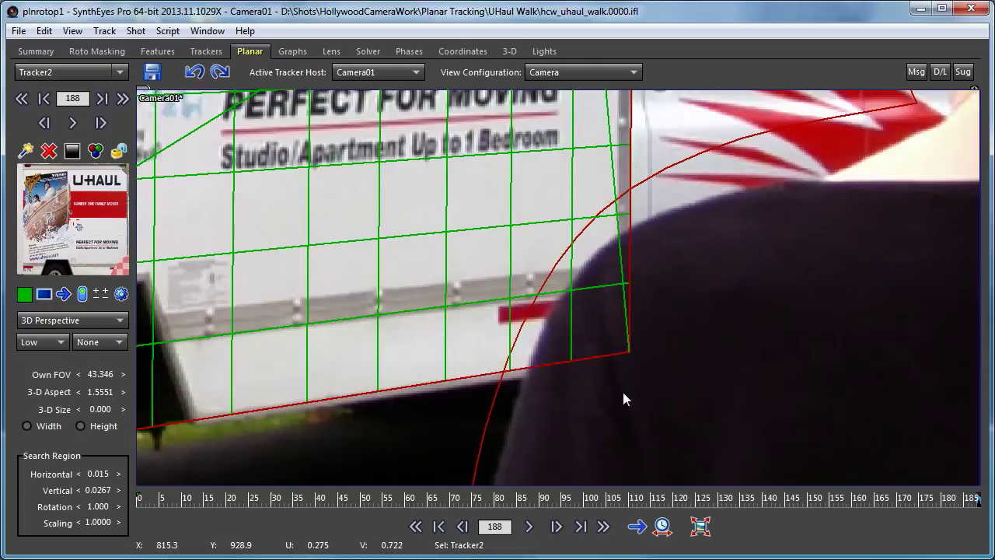
{"action": "middle_click_drag", "start_coordinate": [623, 391], "coordinate": [689, 401]}
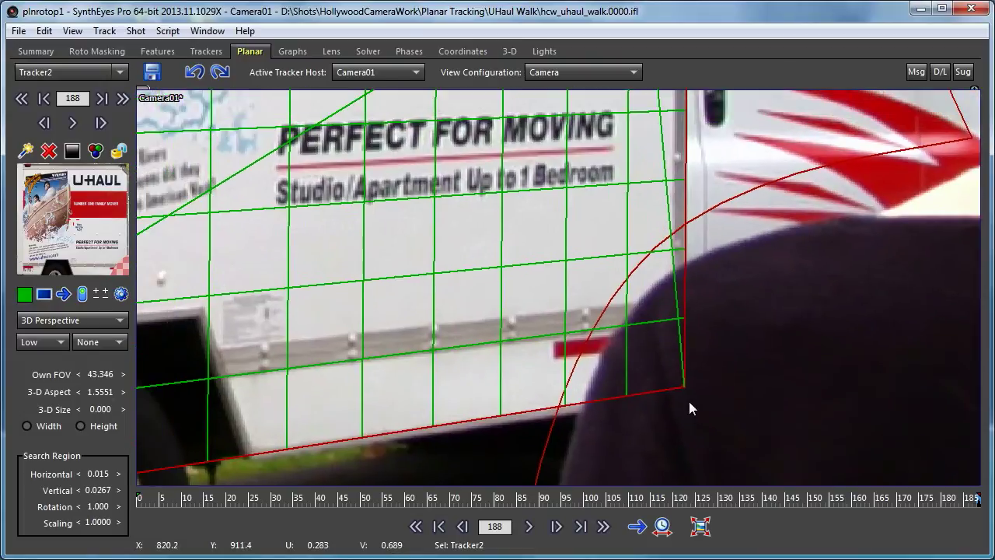
{"action": "left_click_drag", "start_coordinate": [681, 388], "coordinate": [684, 397]}
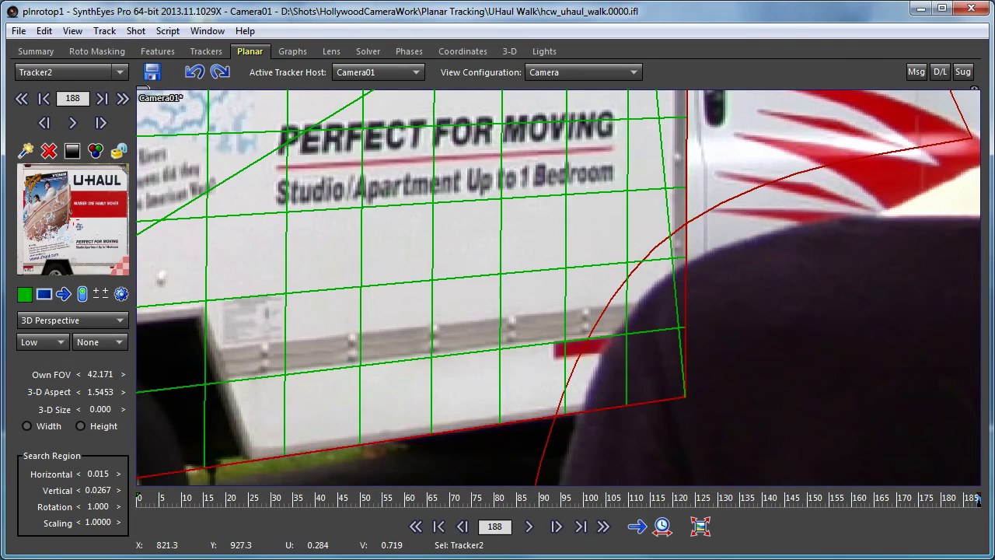
Step: Align the planar tracker's bottom-left corner exactly with the lower rear corner of the truck box
{"action": "scroll", "coordinate": [693, 429], "scroll_direction": "down", "scroll_amount": 5}
{"action": "middle_click_drag", "start_coordinate": [467, 471], "coordinate": [528, 398]}
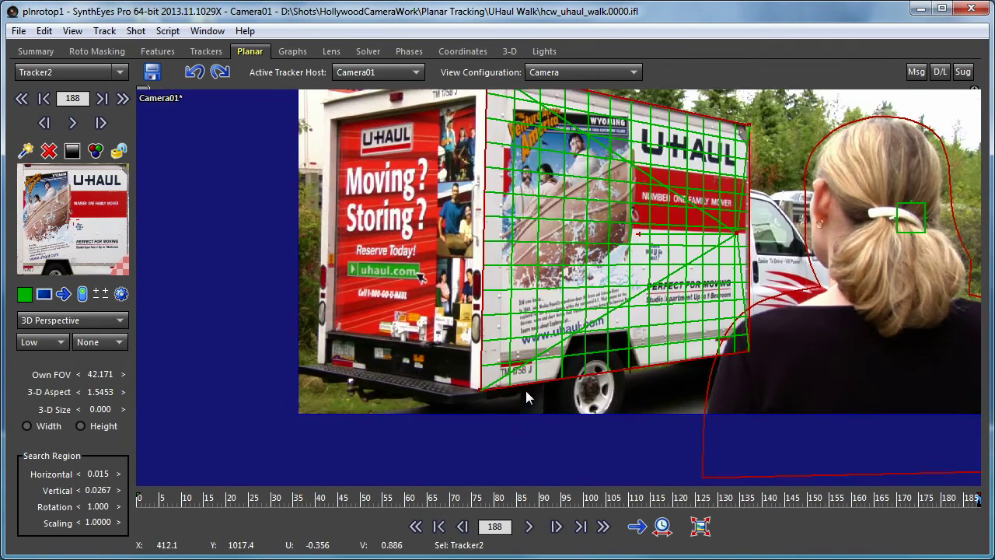
{"action": "scroll", "coordinate": [517, 392], "scroll_direction": "up", "scroll_amount": 6}
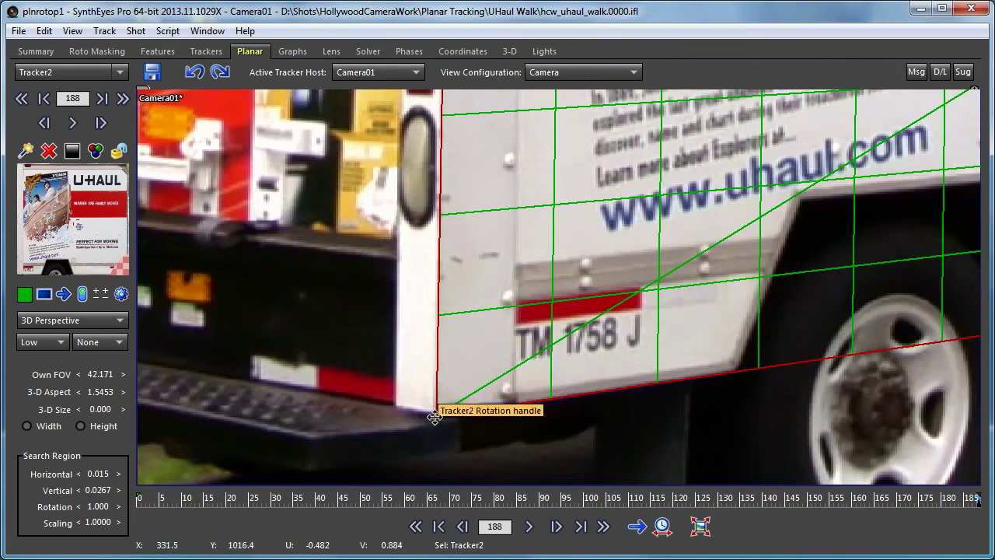
{"action": "left_click_drag", "start_coordinate": [436, 415], "coordinate": [432, 414]}
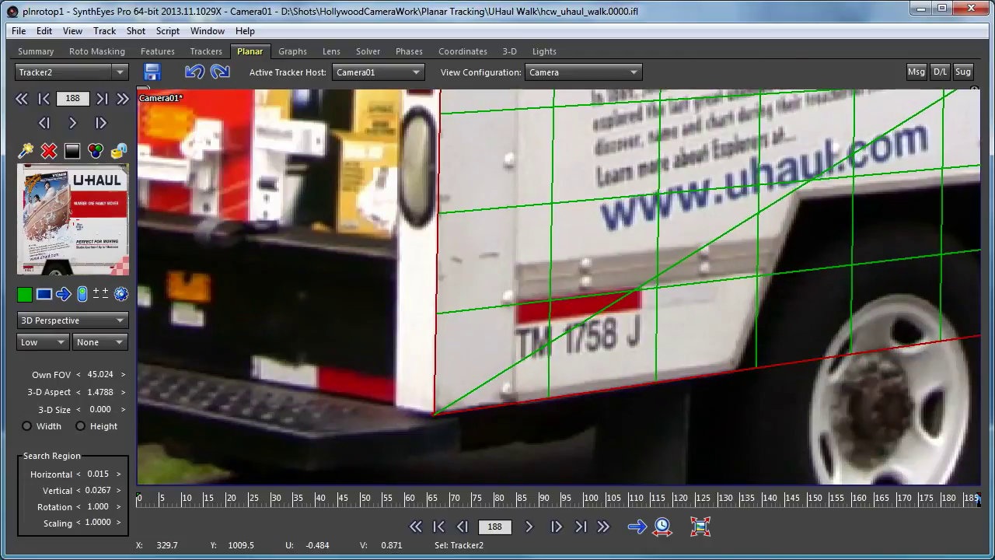
{"action": "scroll", "coordinate": [479, 351], "scroll_direction": "down", "scroll_amount": 2}
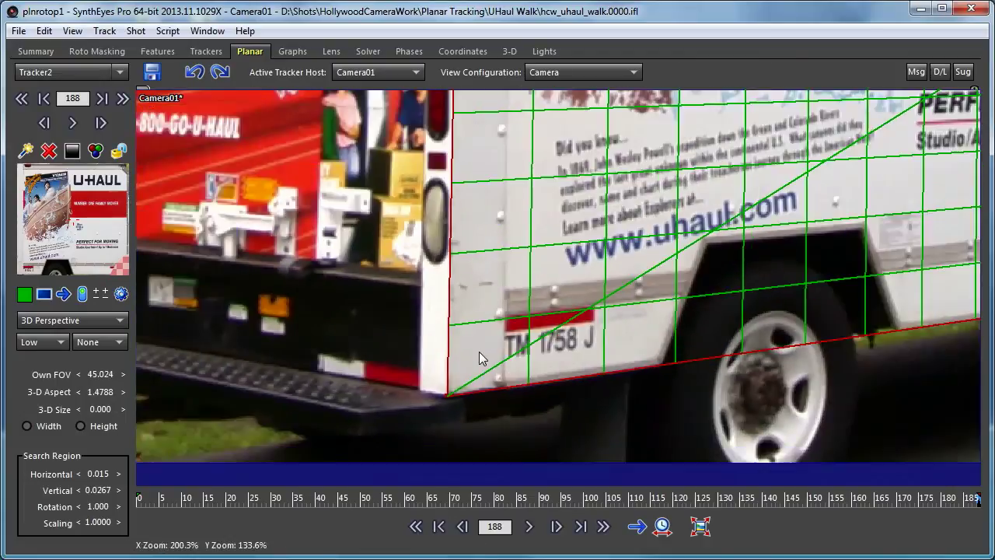
{"action": "scroll", "coordinate": [479, 352], "scroll_direction": "down", "scroll_amount": 4}
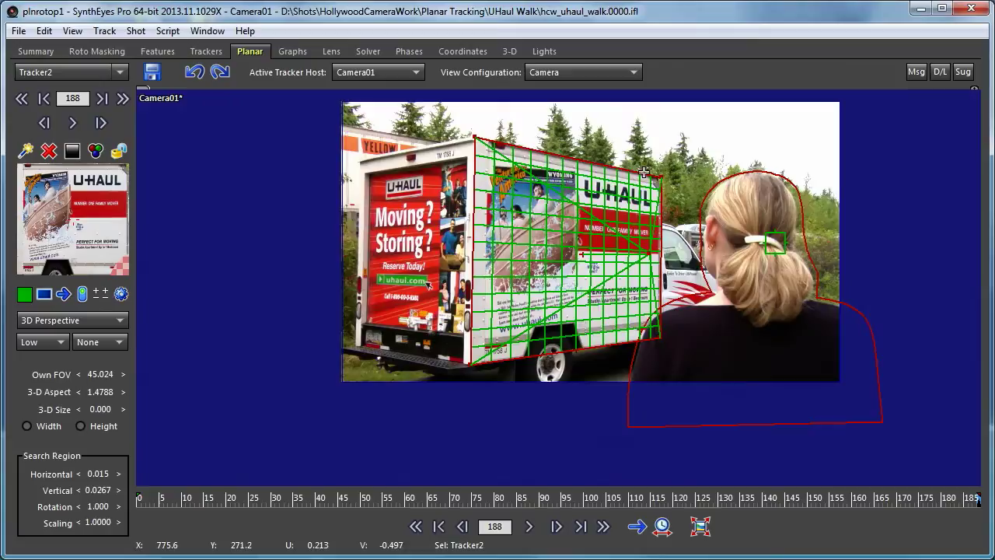
Step: Set the tracking direction to backward and track the truck's side from frame 188 to frame 0
{"action": "left_click", "coordinate": [704, 526]}
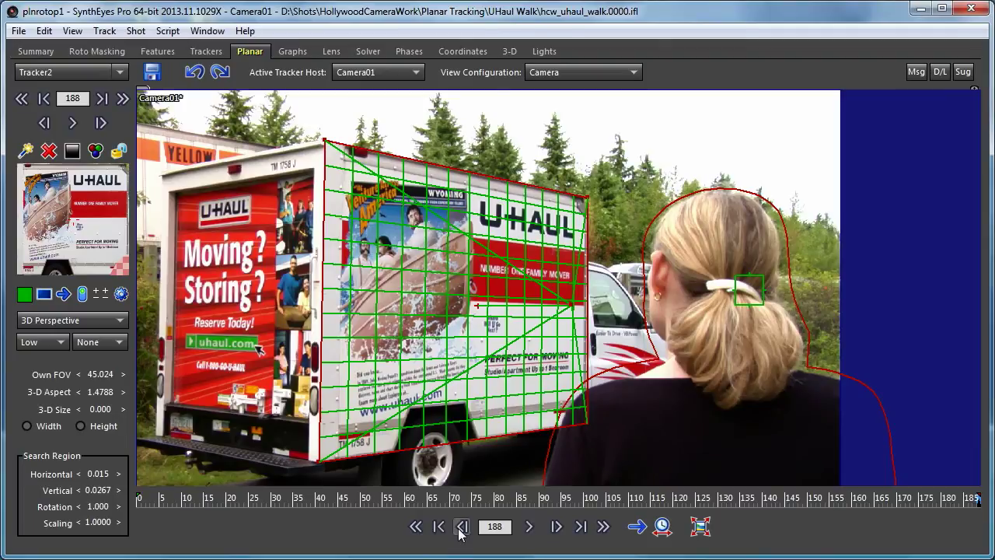
{"action": "left_click", "coordinate": [64, 293]}
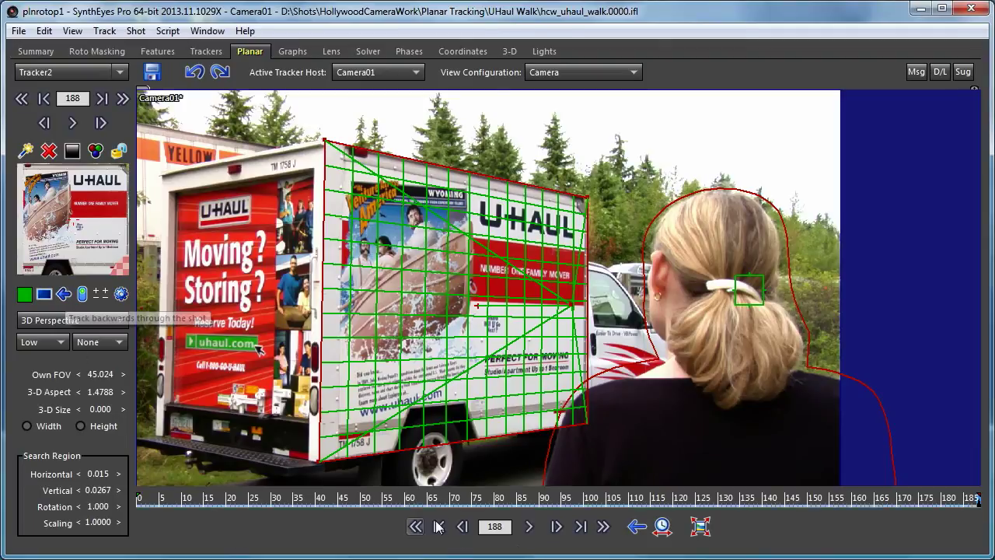
{"action": "left_click", "coordinate": [529, 527]}
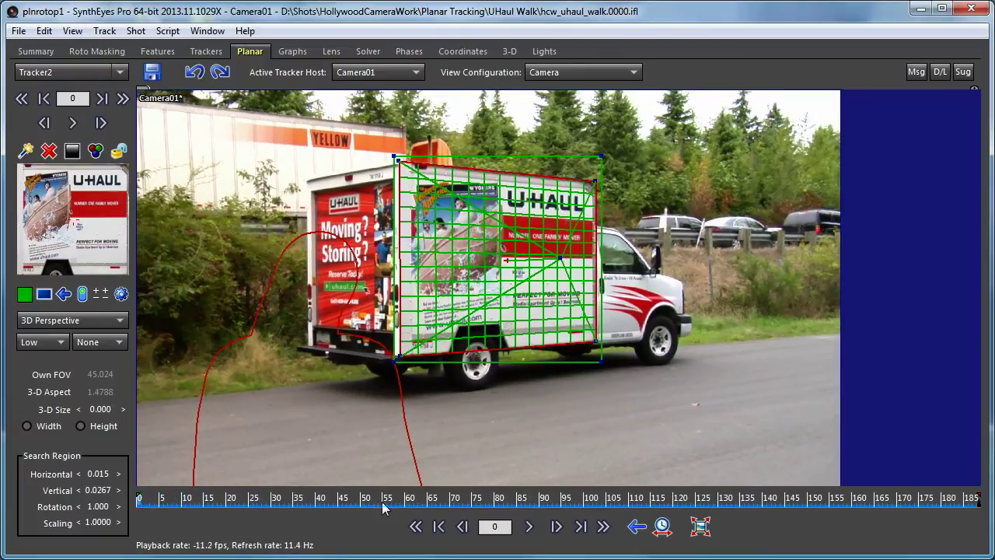
Step: Check the track through the shot and, at frame 112, shift the planar tracker's search area slightly right and down
{"action": "left_click_drag", "start_coordinate": [157, 505], "coordinate": [846, 546]}
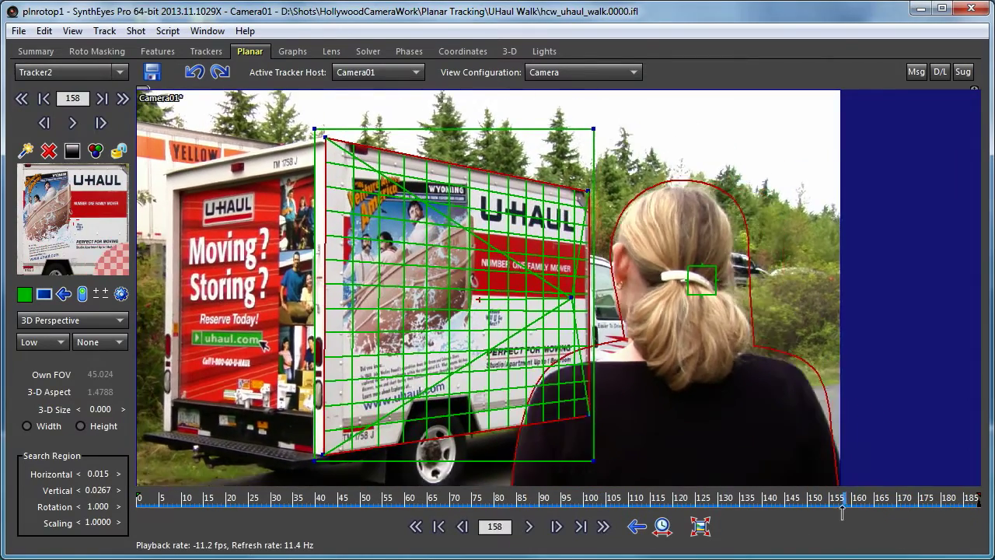
{"action": "left_click_drag", "start_coordinate": [842, 510], "coordinate": [636, 507]}
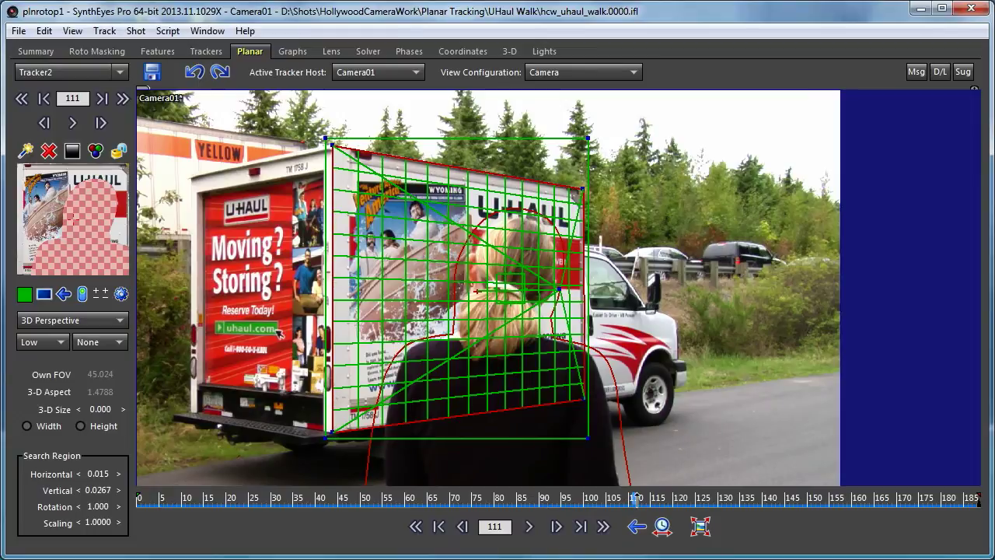
{"action": "mouse_move", "coordinate": [635, 499]}
{"action": "left_mouse_down"}
{"action": "mouse_move", "coordinate": [657, 501]}
{"action": "mouse_move", "coordinate": [636, 506]}
{"action": "left_mouse_up"}
{"action": "mouse_move", "coordinate": [634, 502]}
{"action": "left_mouse_down"}
{"action": "mouse_move", "coordinate": [626, 502]}
{"action": "mouse_move", "coordinate": [648, 501]}
{"action": "mouse_move", "coordinate": [638, 500]}
{"action": "left_mouse_up"}
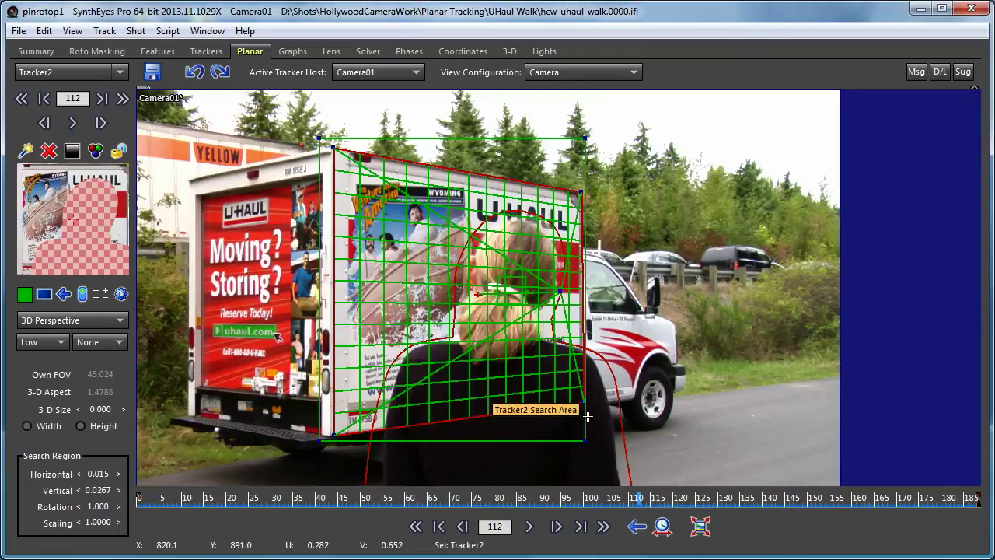
{"action": "left_click_drag", "start_coordinate": [586, 416], "coordinate": [591, 419]}
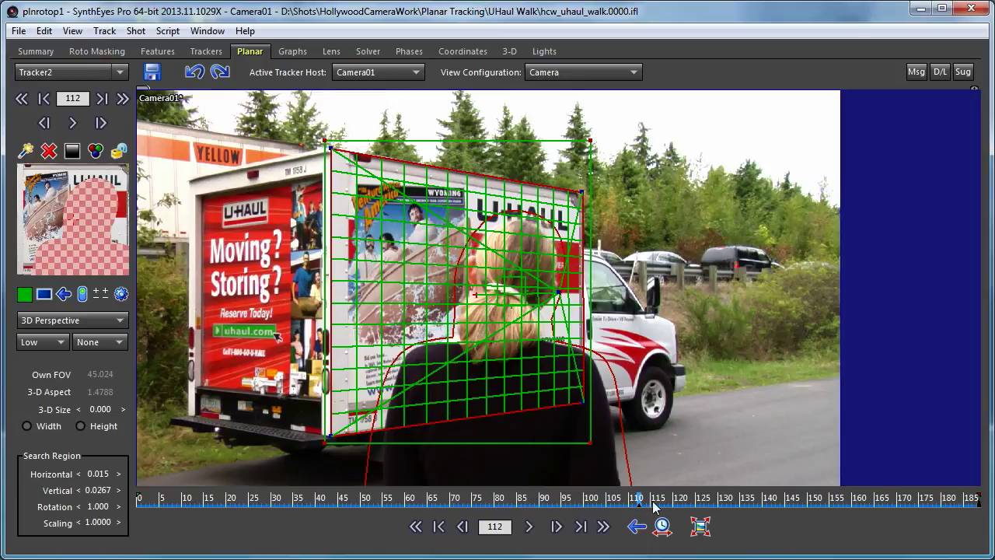
{"action": "mouse_move", "coordinate": [647, 504]}
{"action": "left_mouse_down"}
{"action": "mouse_move", "coordinate": [589, 499]}
{"action": "mouse_move", "coordinate": [672, 498]}
{"action": "mouse_move", "coordinate": [639, 498]}
{"action": "left_mouse_up"}
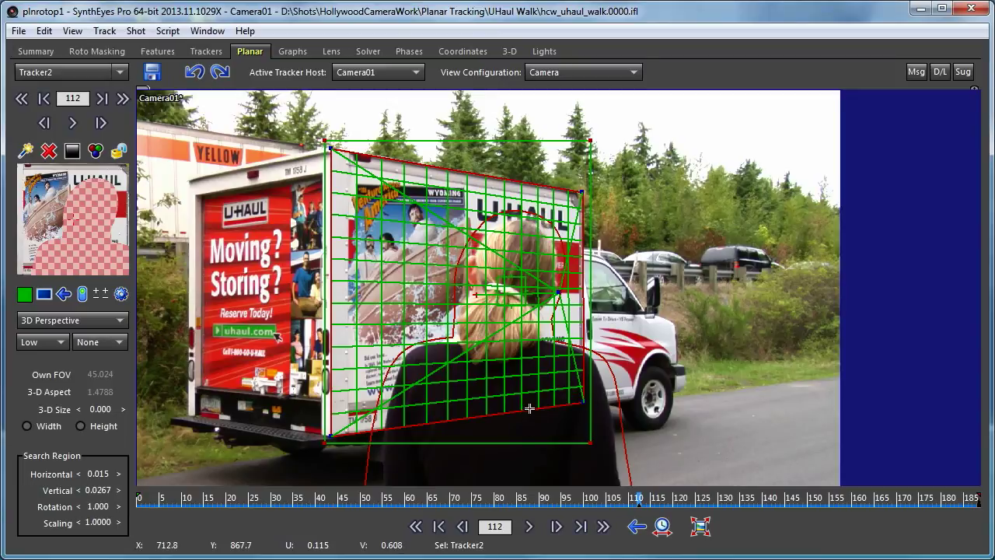
{"action": "mouse_move", "coordinate": [530, 409]}
{"action": "left_mouse_down"}
{"action": "mouse_move", "coordinate": [591, 414]}
{"action": "mouse_move", "coordinate": [538, 393]}
{"action": "mouse_move", "coordinate": [531, 418]}
{"action": "mouse_move", "coordinate": [545, 401]}
{"action": "mouse_move", "coordinate": [531, 409]}
{"action": "left_mouse_up"}
{"action": "left_click_drag", "start_coordinate": [475, 299], "coordinate": [475, 295]}
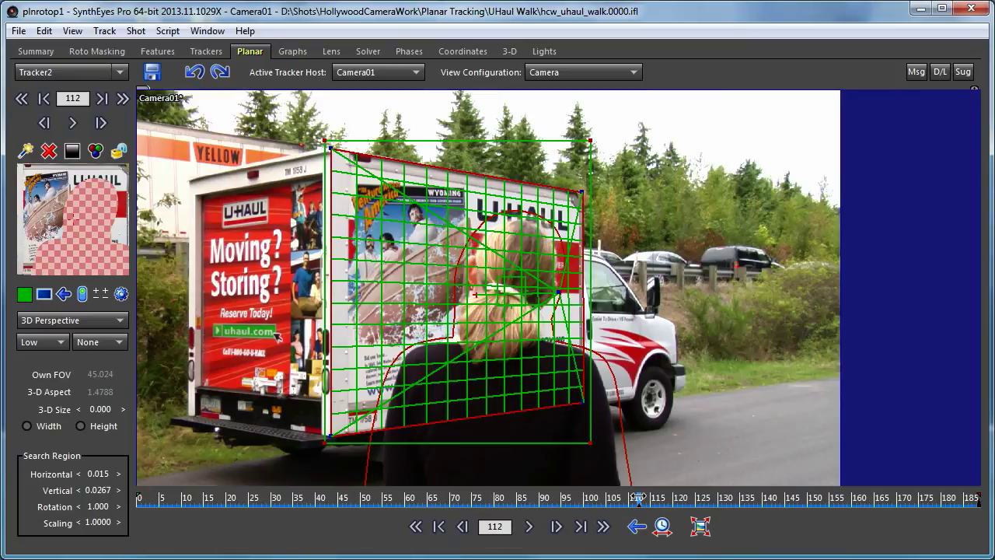
Step: At frame 77, inspect the grid's upper rear corner and move the search area upward to realign the grid with the truck's side
{"action": "left_click_drag", "start_coordinate": [637, 498], "coordinate": [482, 518]}
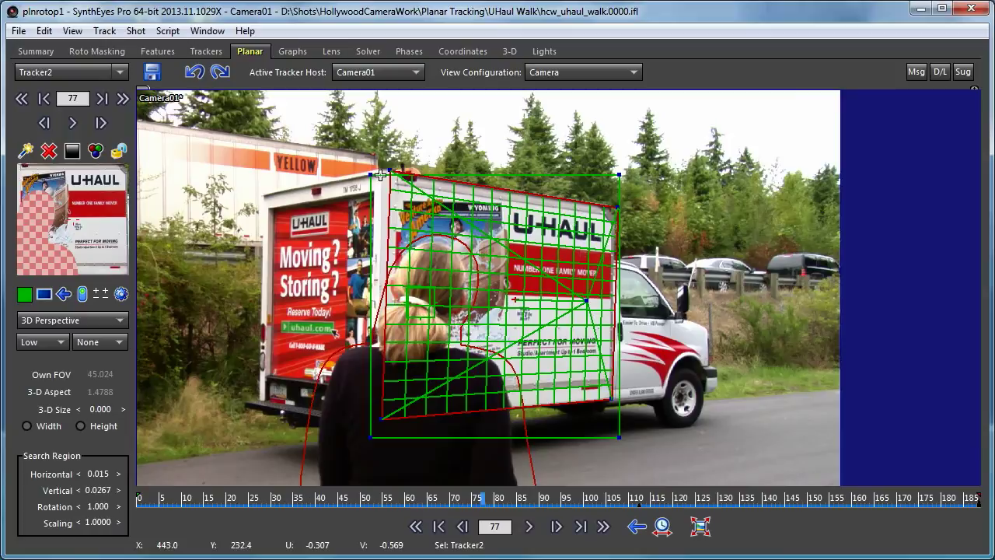
{"action": "scroll", "coordinate": [387, 169], "scroll_direction": "up", "scroll_amount": 5}
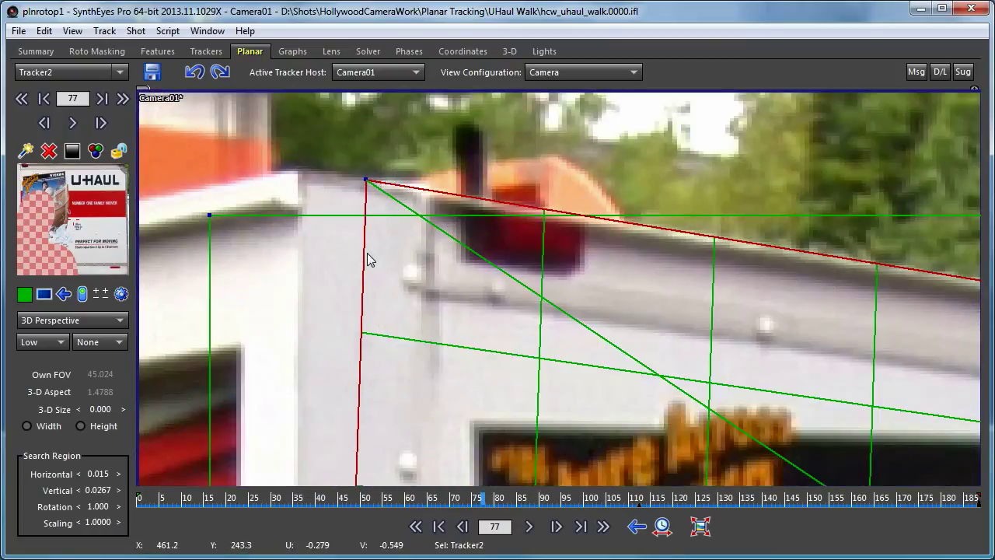
{"action": "scroll", "coordinate": [372, 174], "scroll_direction": "down", "scroll_amount": 5}
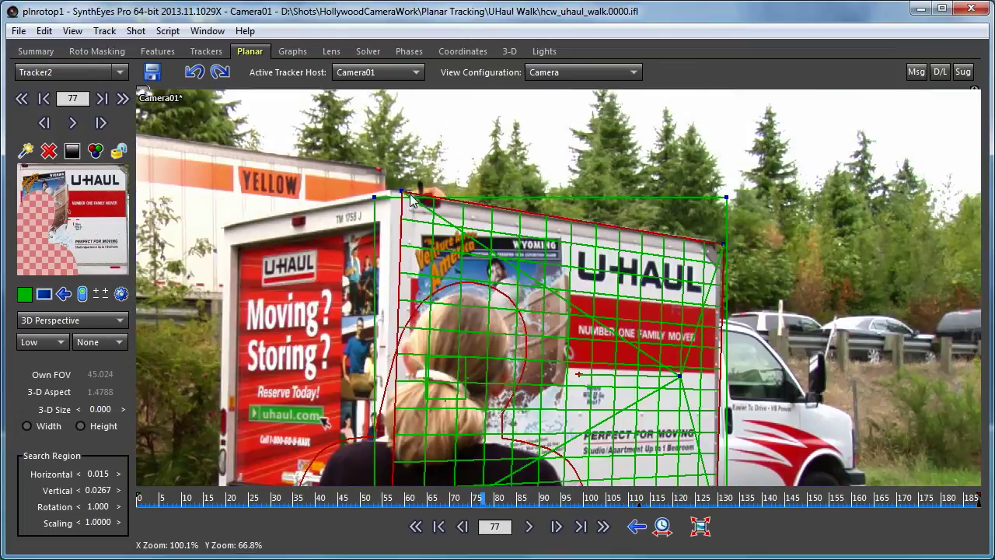
{"action": "scroll", "coordinate": [417, 218], "scroll_direction": "down", "scroll_amount": 1}
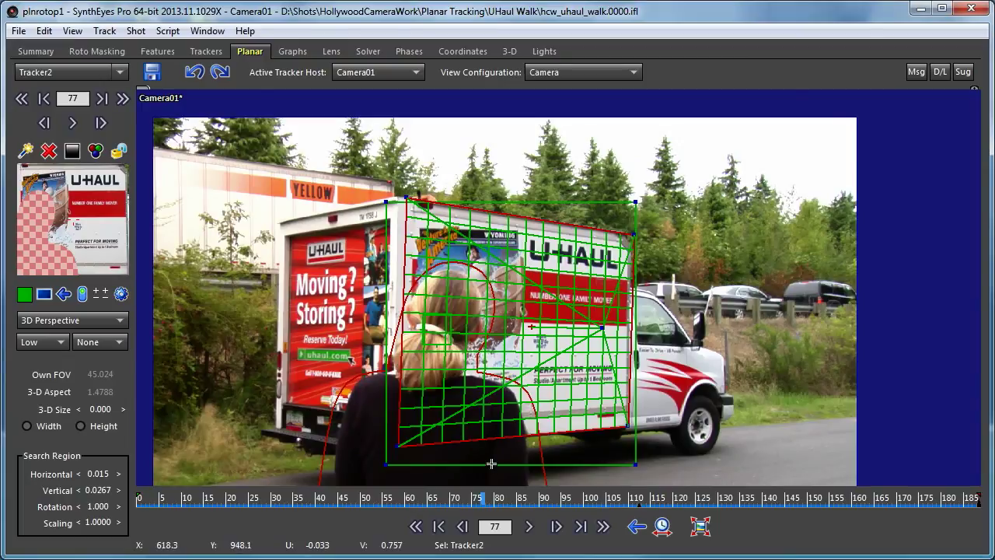
{"action": "left_click_drag", "start_coordinate": [478, 467], "coordinate": [480, 453]}
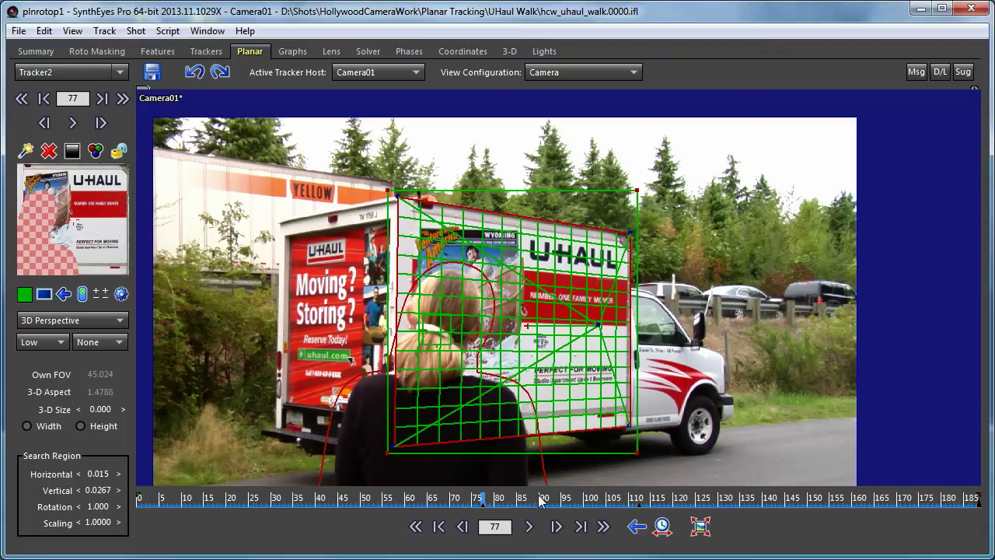
Step: Shift the planar tracker's search area slightly downward at frames 72 and 63
{"action": "left_click_drag", "start_coordinate": [523, 506], "coordinate": [460, 499]}
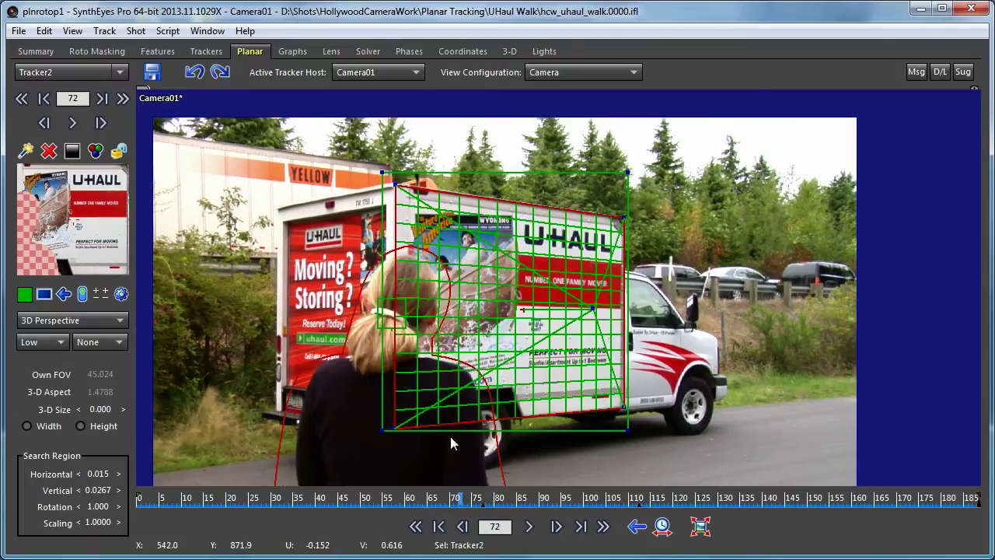
{"action": "left_click_drag", "start_coordinate": [448, 431], "coordinate": [450, 437]}
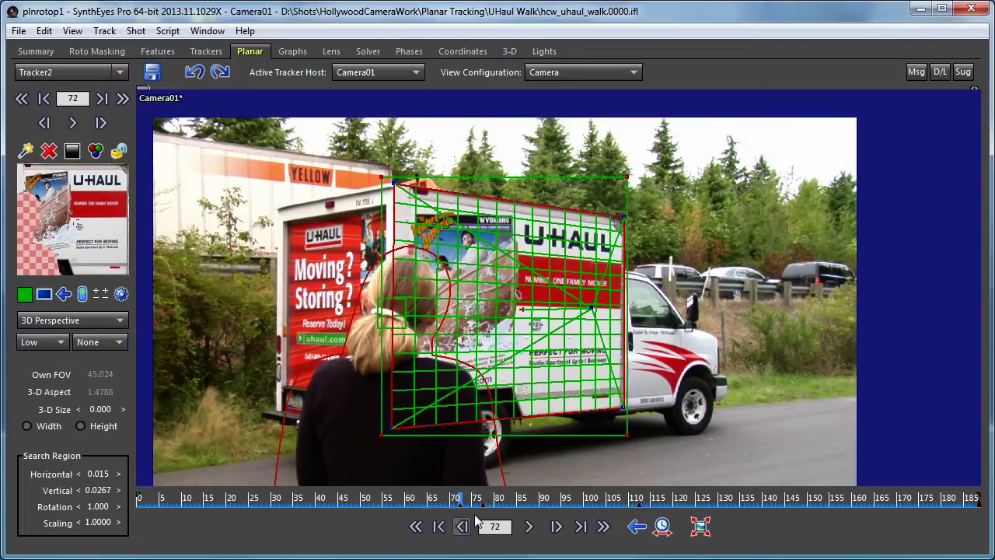
{"action": "left_click_drag", "start_coordinate": [464, 500], "coordinate": [419, 501]}
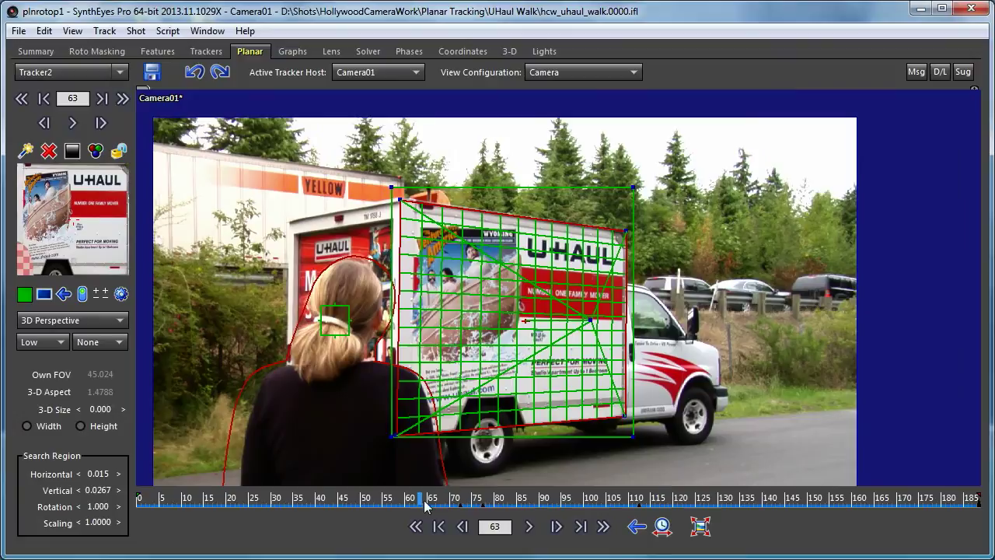
{"action": "left_click_drag", "start_coordinate": [487, 438], "coordinate": [486, 445]}
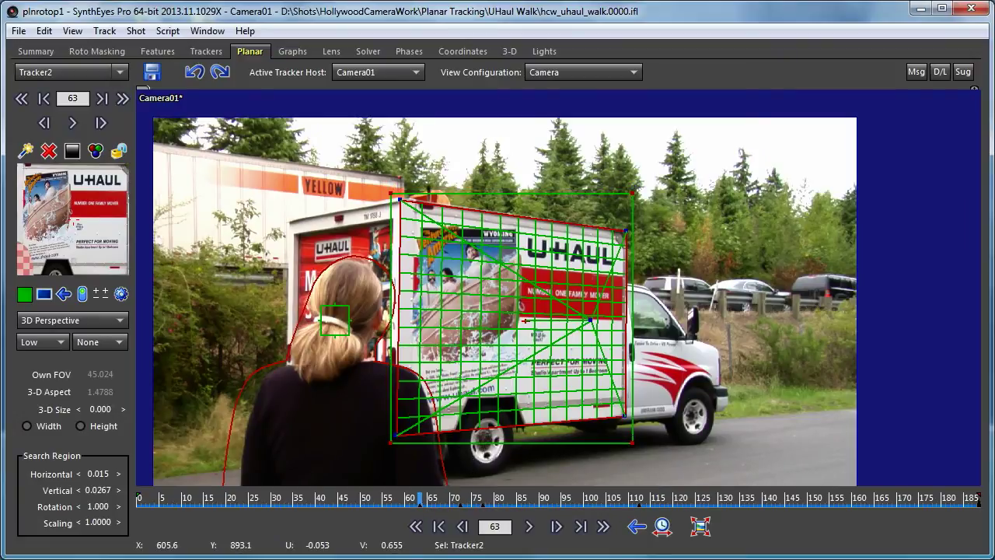
Step: Set the search region to 0.0280 horizontal and 0.0357 vertical, then retrack the truck's side back to frame 0 and check it up to frame 48
{"action": "left_click_drag", "start_coordinate": [437, 501], "coordinate": [463, 504]}
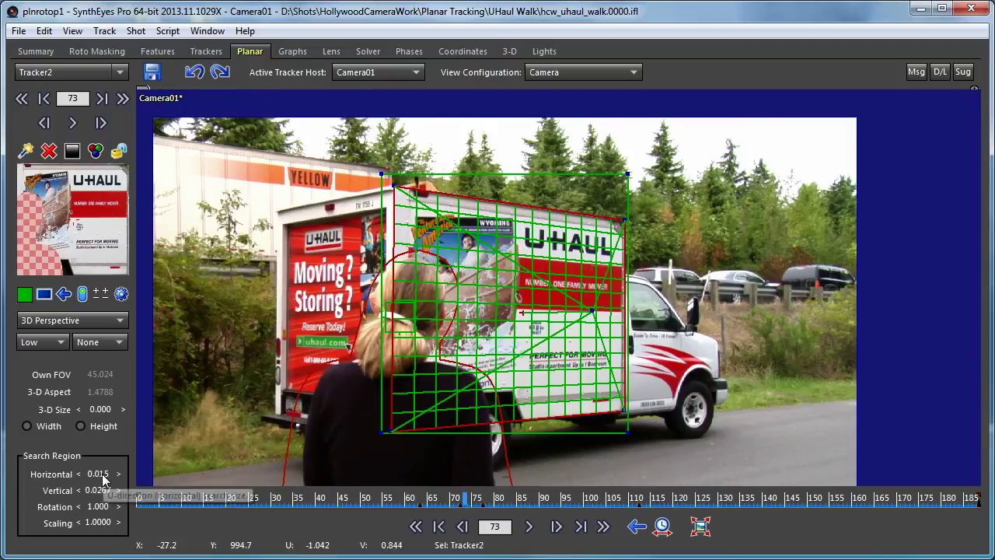
{"action": "left_click_drag", "start_coordinate": [89, 477], "coordinate": [107, 477]}
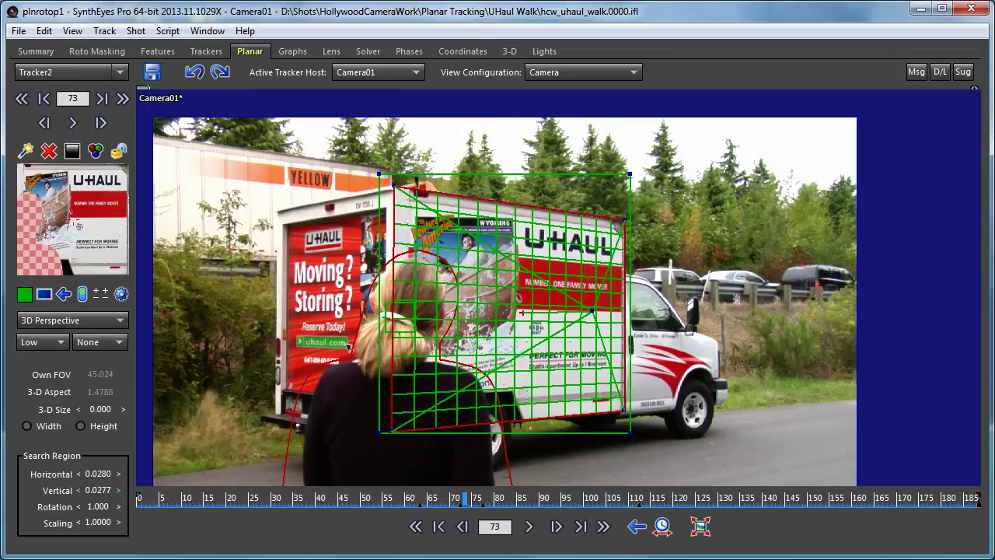
{"action": "left_click", "coordinate": [531, 526]}
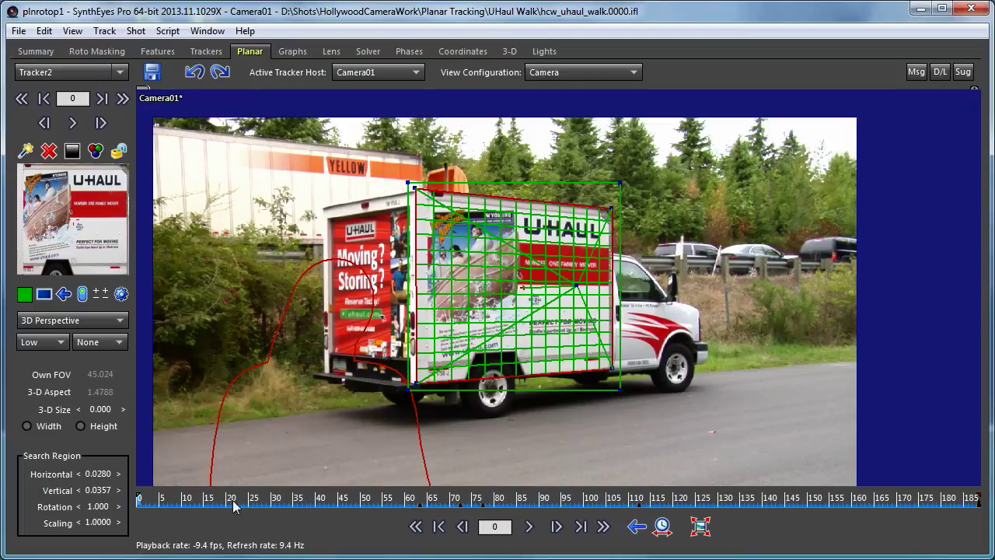
{"action": "left_click_drag", "start_coordinate": [237, 501], "coordinate": [341, 501]}
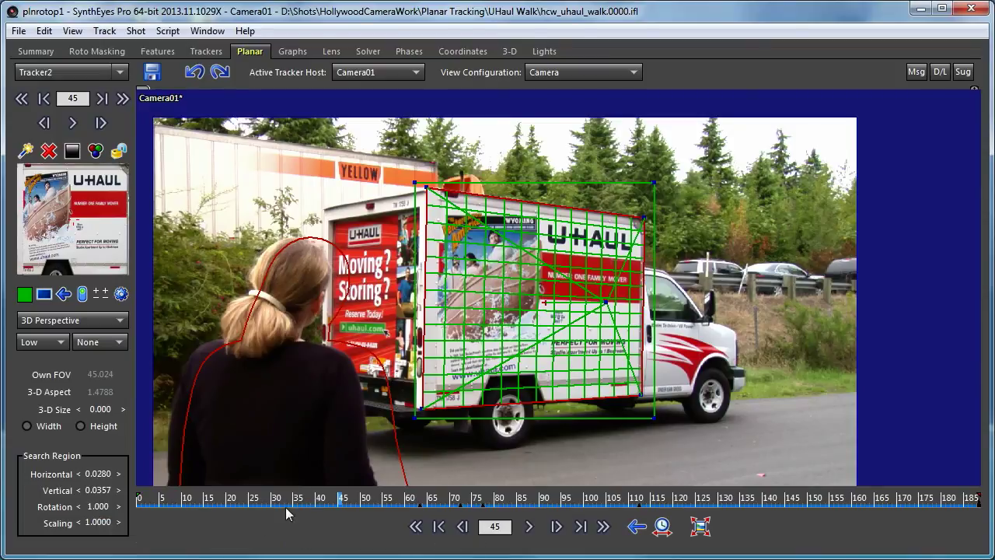
{"action": "left_click_drag", "start_coordinate": [315, 503], "coordinate": [355, 501]}
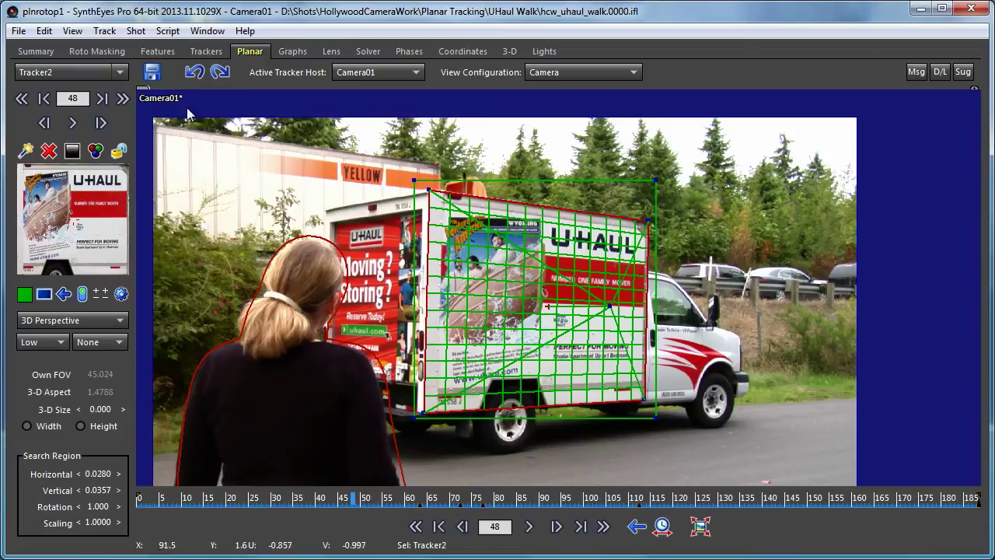
{"action": "left_click", "coordinate": [104, 30]}
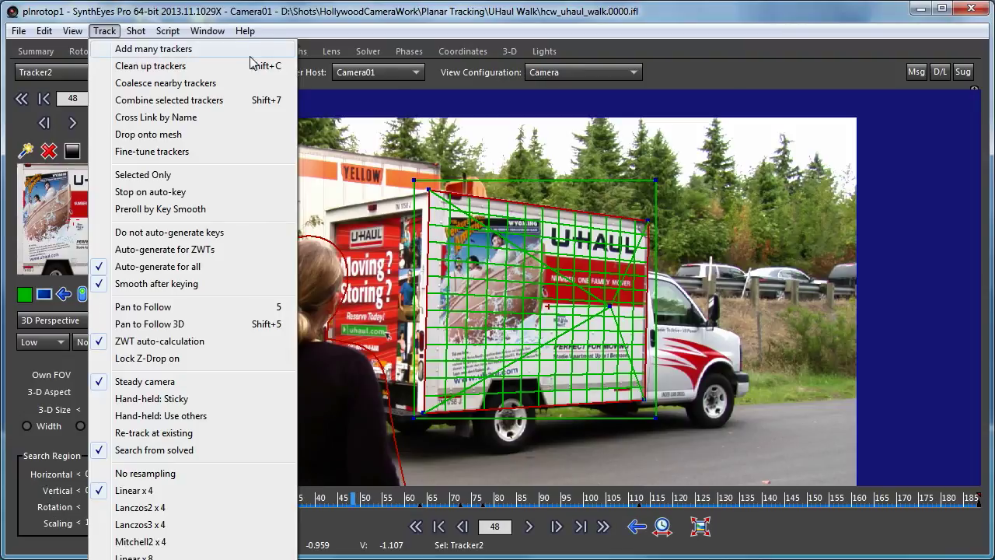
{"action": "left_click", "coordinate": [266, 16]}
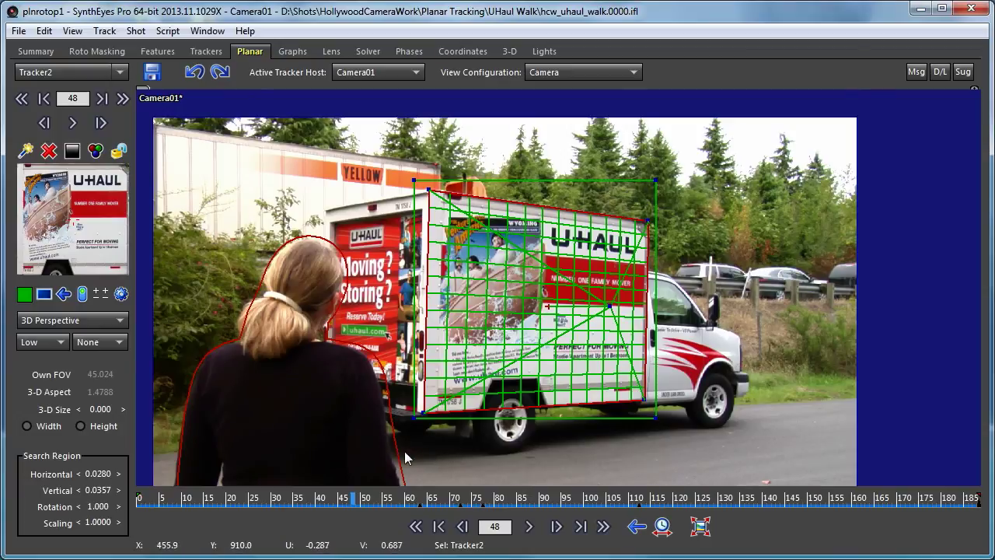
{"action": "left_click", "coordinate": [100, 32]}
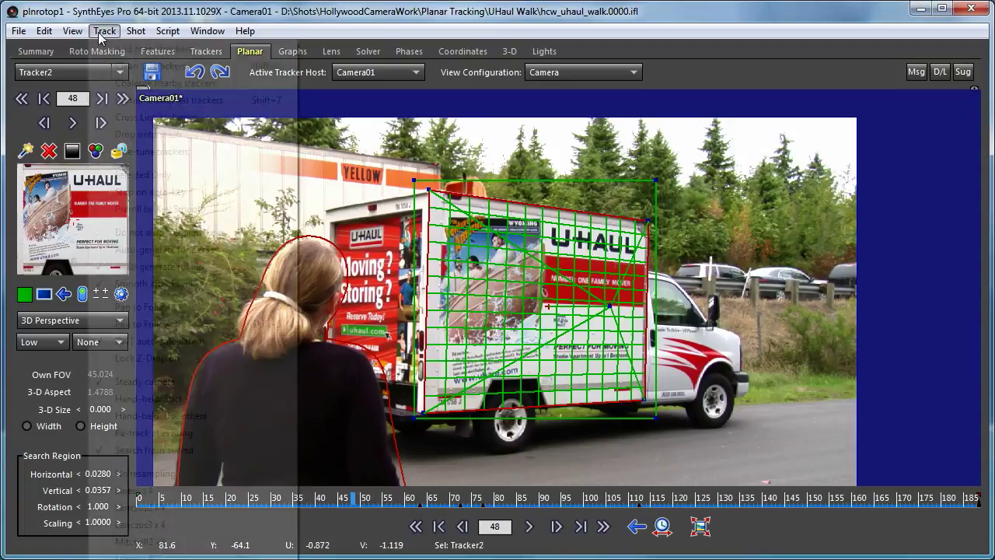
{"action": "left_click", "coordinate": [102, 16]}
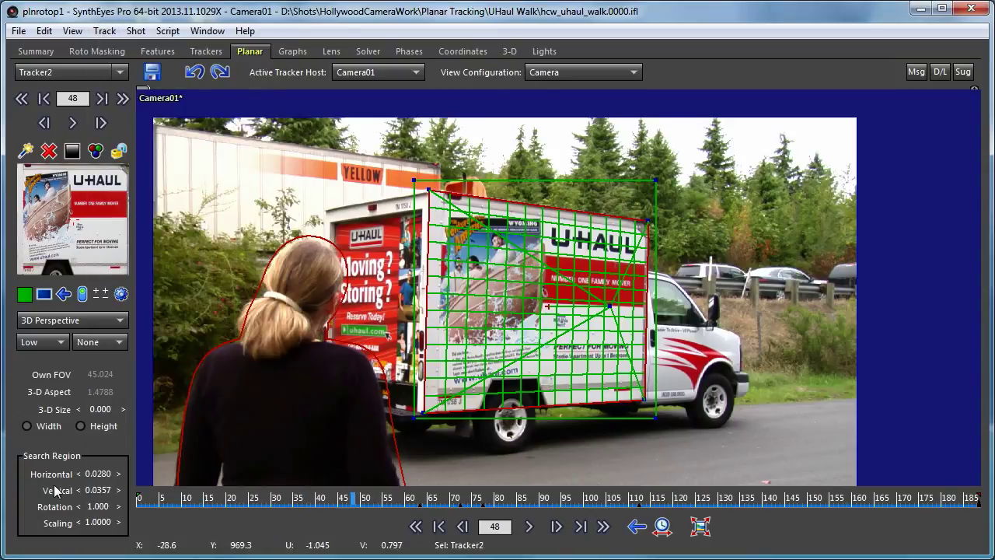